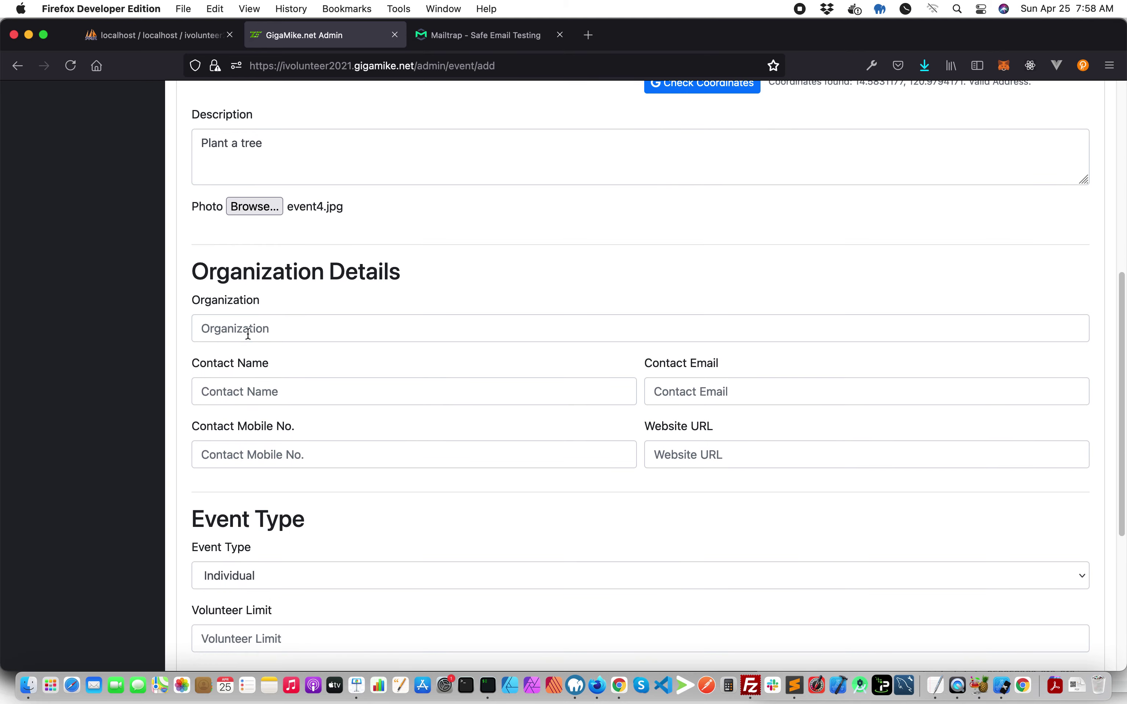
# - Set the organization to iVolunteer PH and fill the contact name and email from saved suggestions
pyautogui.click(219, 344)
pyautogui.click(205, 392)
pyautogui.click(241, 413)
pyautogui.press('Tab')
pyautogui.press('Down')
pyautogui.press('Return')
# - Fill in the contact mobile number and the website URL from saved suggestions
pyautogui.click(383, 459)
pyautogui.click(351, 475)
pyautogui.click(682, 454)
pyautogui.click(683, 471)
# - Set the event type to Team
pyautogui.scroll(-3, 346, 429)
pyautogui.click(255, 450)
pyautogui.click(254, 457)
pyautogui.scroll(-4, 334, 438)
pyautogui.click(258, 331)
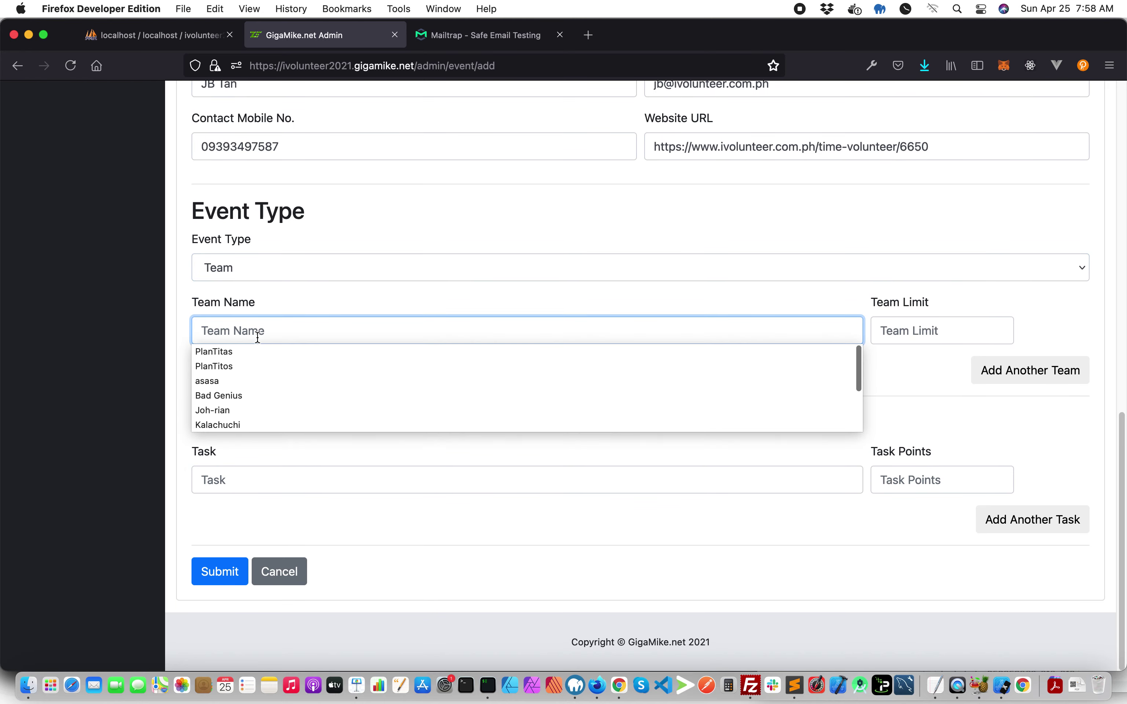
# - Add the first team PlanTitas with a limit of 10
pyautogui.click(251, 350)
pyautogui.click(877, 330)
pyautogui.write('1')
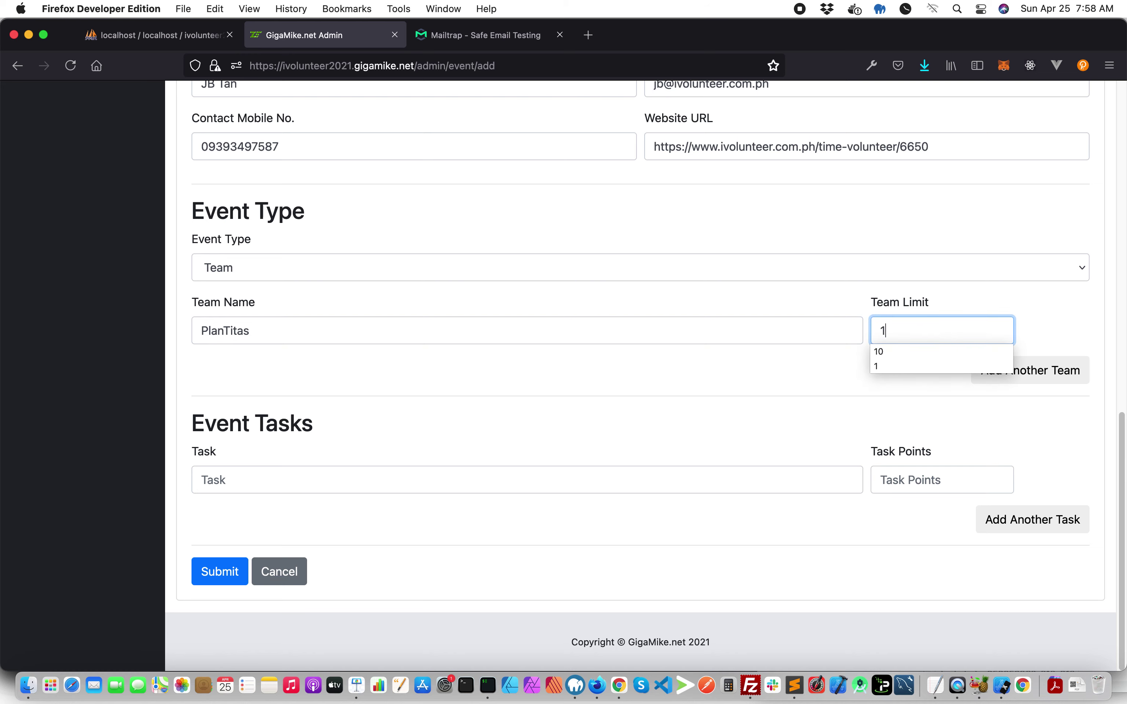
pyautogui.click(907, 353)
# - Add a second team, PlanTitos, with a limit of 10
pyautogui.click(995, 378)
pyautogui.click(322, 394)
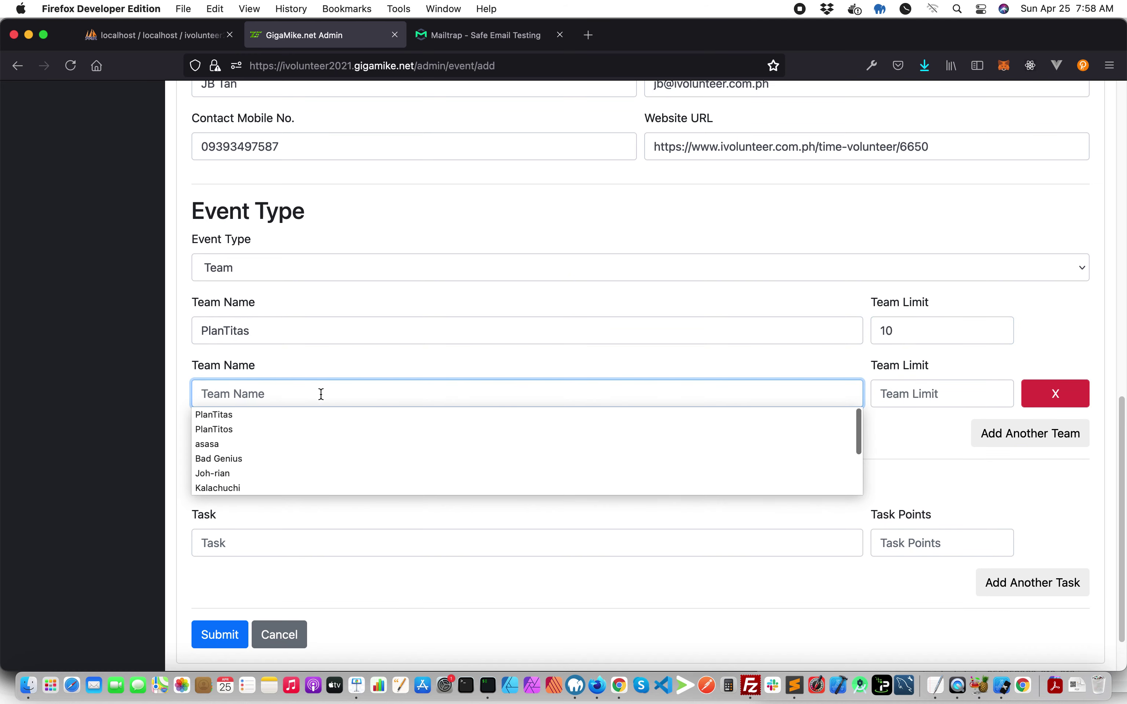
pyautogui.click(281, 427)
pyautogui.click(883, 394)
pyautogui.write('1')
pyautogui.click(908, 415)
# - Add the first task 'Plant a tree' worth 1 point
pyautogui.scroll(-3, 272, 458)
pyautogui.click(259, 476)
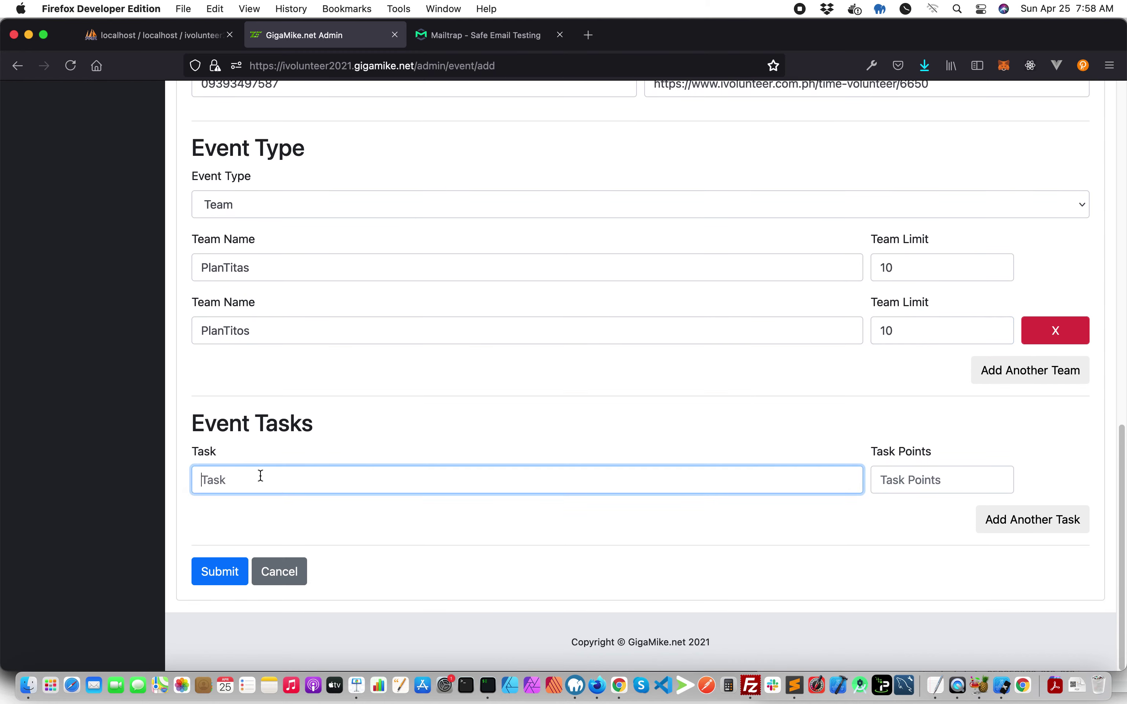
pyautogui.click(243, 515)
pyautogui.click(915, 482)
pyautogui.write('1')
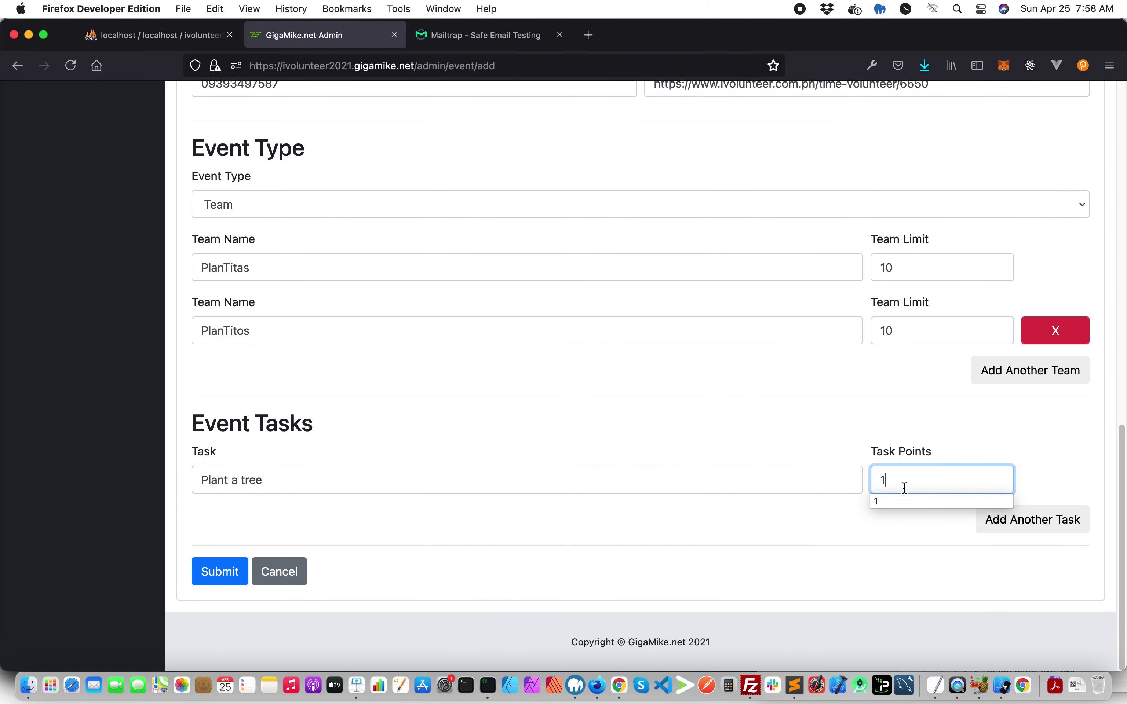
# - Add a second task 'Cleaning' worth 1 point
pyautogui.click(980, 526)
pyautogui.scroll(-2, 303, 494)
pyautogui.click(269, 466)
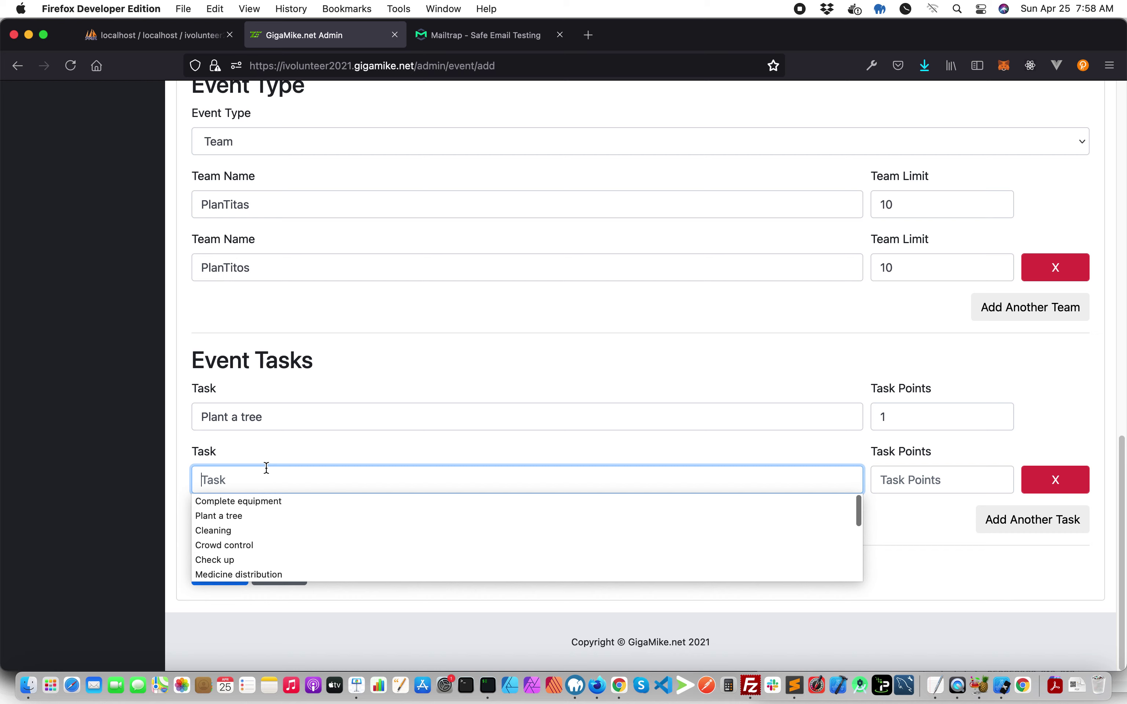
pyautogui.click(252, 531)
pyautogui.click(957, 471)
pyautogui.write('1')
# - Add a third task 'Complete equipment' worth 1 point and submit the event
pyautogui.click(1023, 529)
pyautogui.scroll(-2, 243, 470)
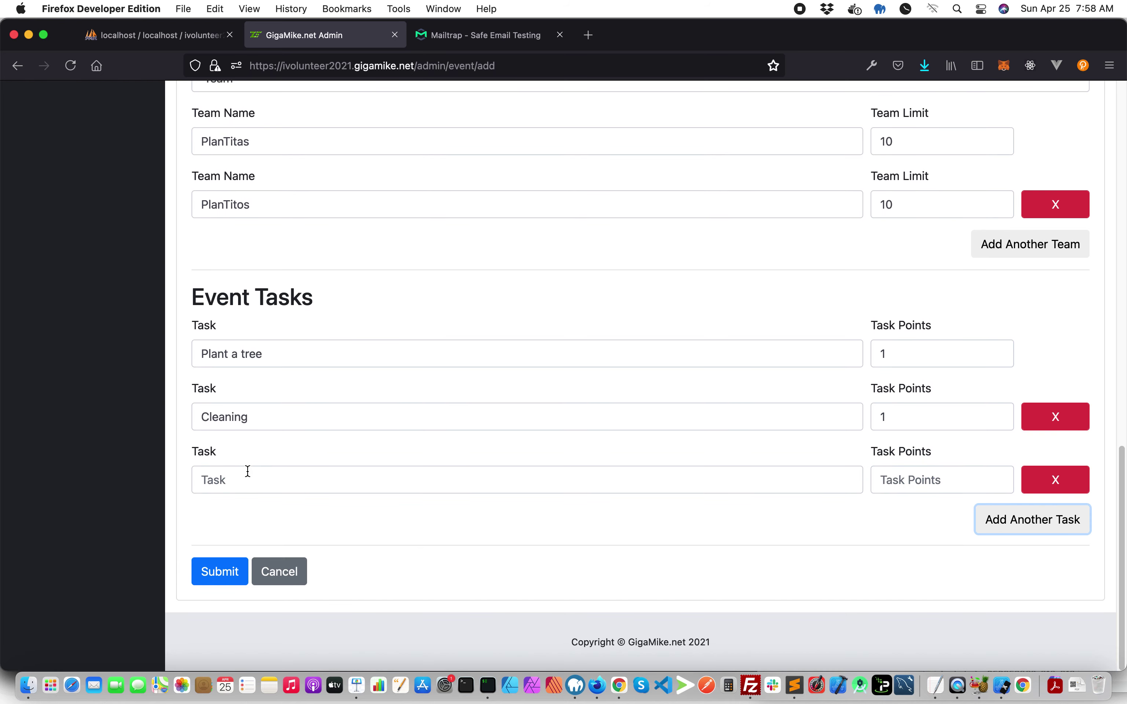
pyautogui.click(246, 475)
pyautogui.click(288, 506)
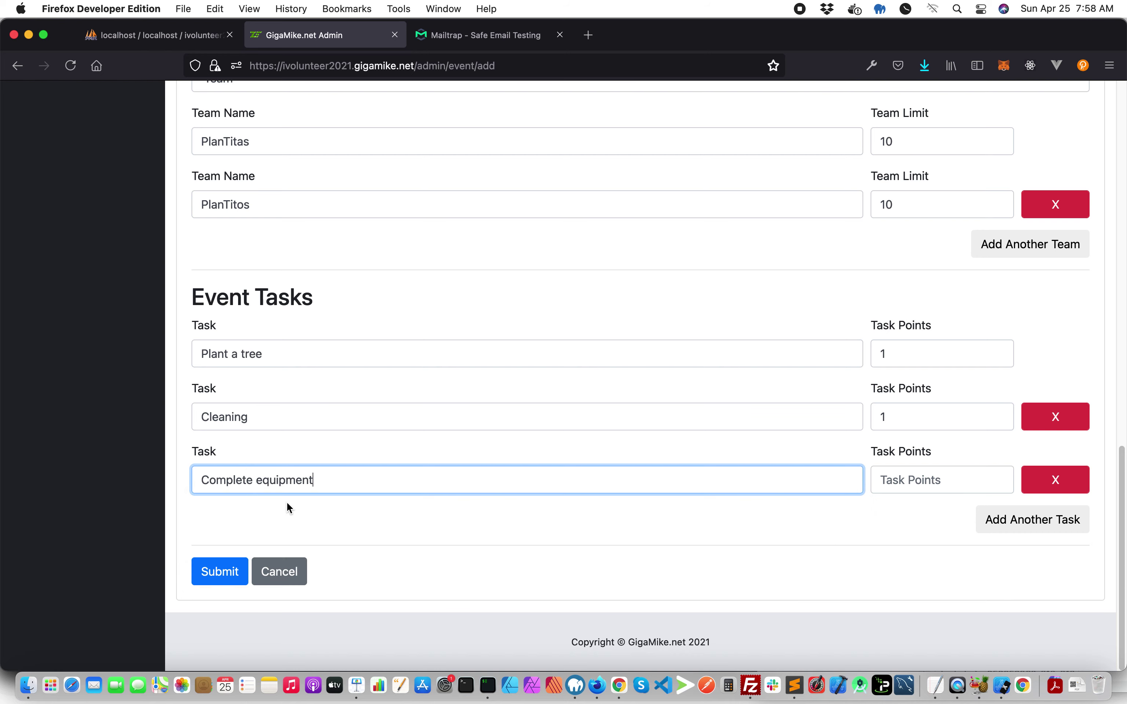
pyautogui.click(894, 475)
pyautogui.write('1')
pyautogui.click(666, 541)
pyautogui.click(206, 571)
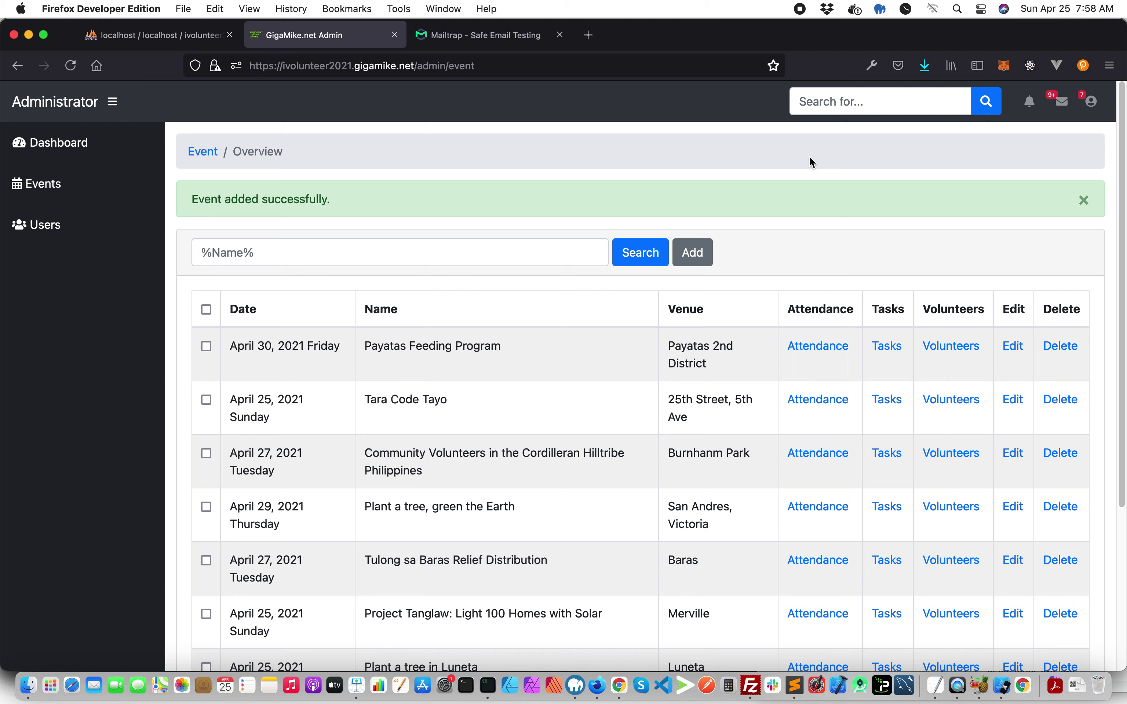
# - Choose Logout from the admin user menu and confirm it in the Ready to Leave? dialog
pyautogui.click(1081, 111)
pyautogui.click(1033, 181)
pyautogui.click(1089, 101)
pyautogui.click(1025, 196)
pyautogui.click(710, 234)
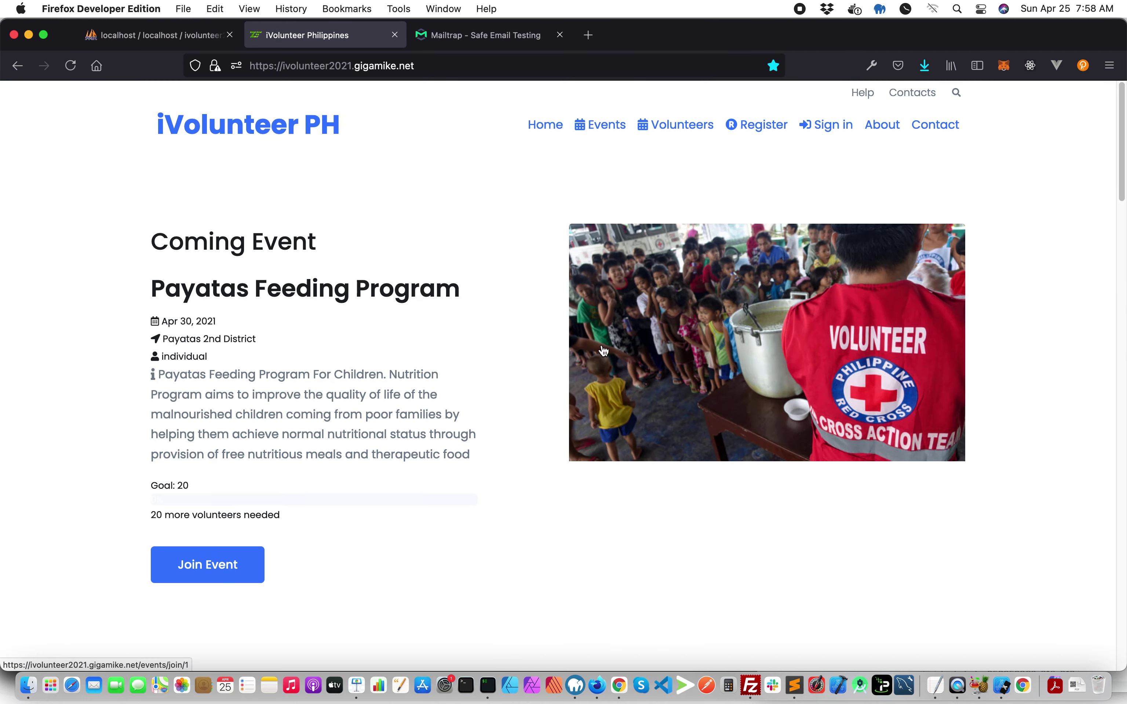
# - Sign in to iVolunteer PH with the saved volunteer1 login
pyautogui.click(833, 126)
pyautogui.write('vol')
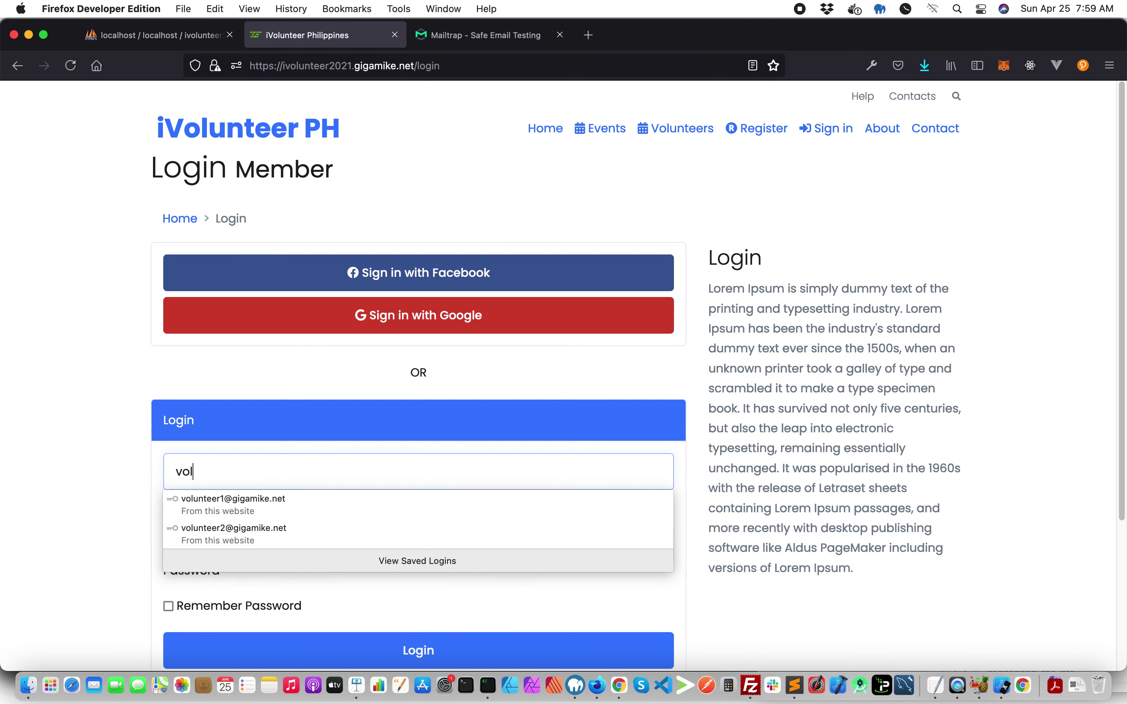
pyautogui.click(297, 505)
pyautogui.scroll(-3, 304, 500)
pyautogui.click(305, 520)
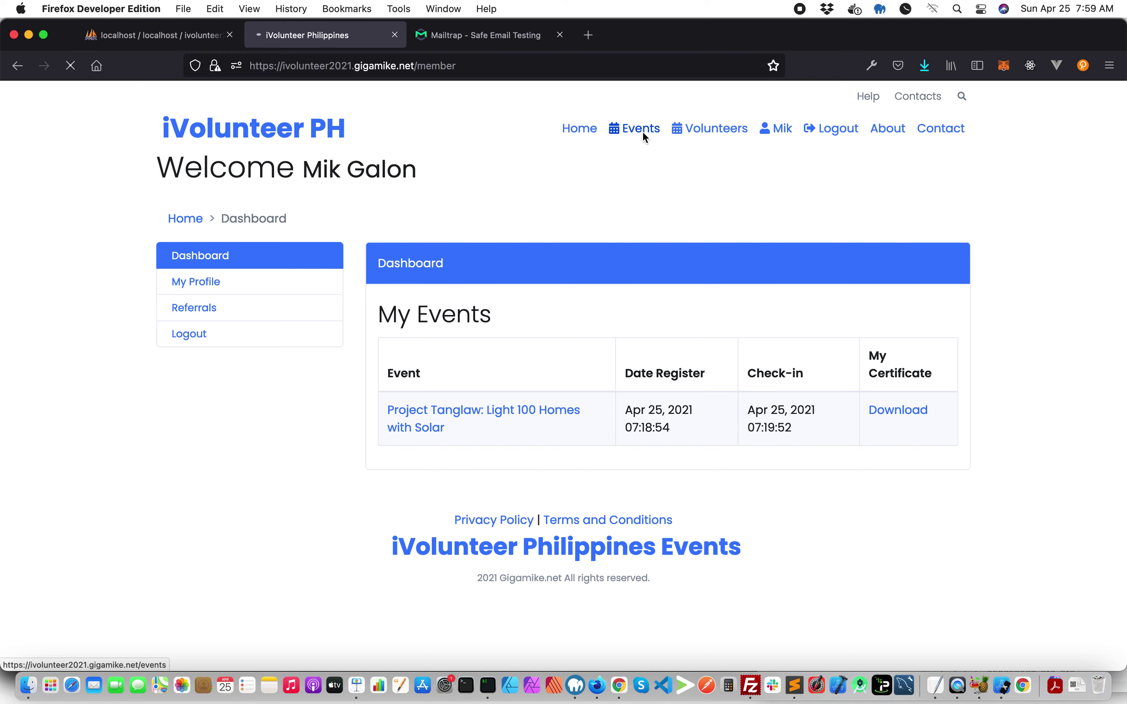
# - From Events, open Plant a tree in Luneta, join PlanTitos and confirm I Will Attend
pyautogui.click(643, 133)
pyautogui.scroll(-5, 503, 332)
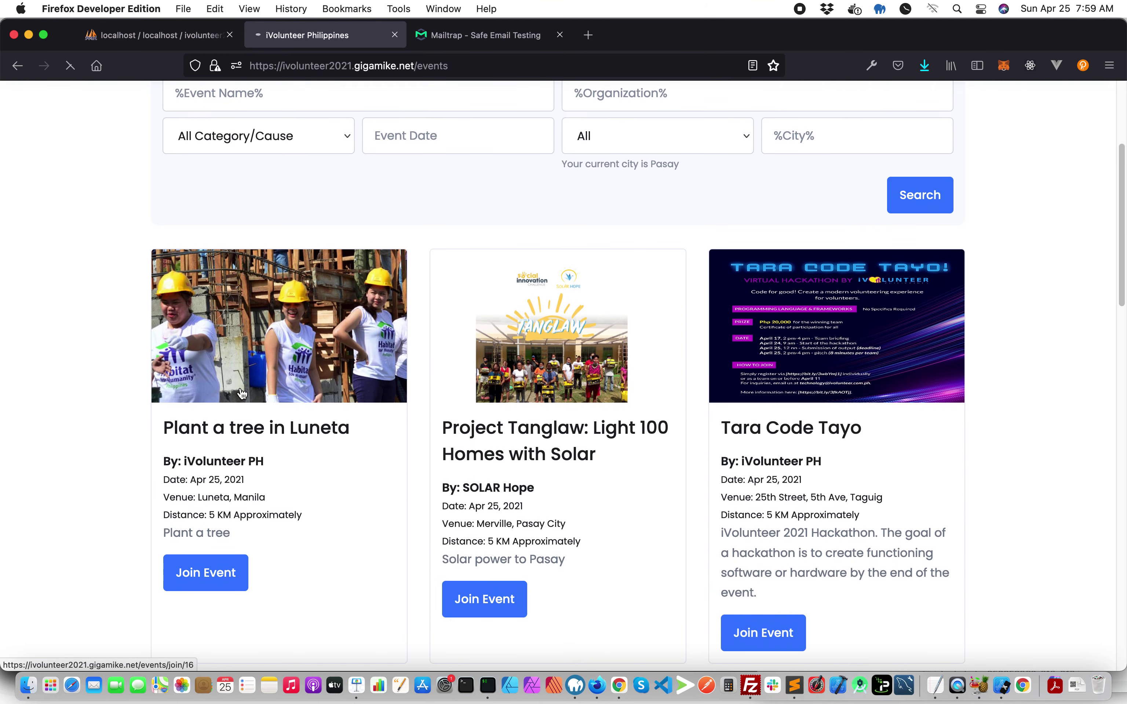
pyautogui.scroll(-5, 238, 386)
pyautogui.moveTo(161, 322); pyautogui.dragTo(405, 435)
pyautogui.click(405, 435)
pyautogui.click(619, 399)
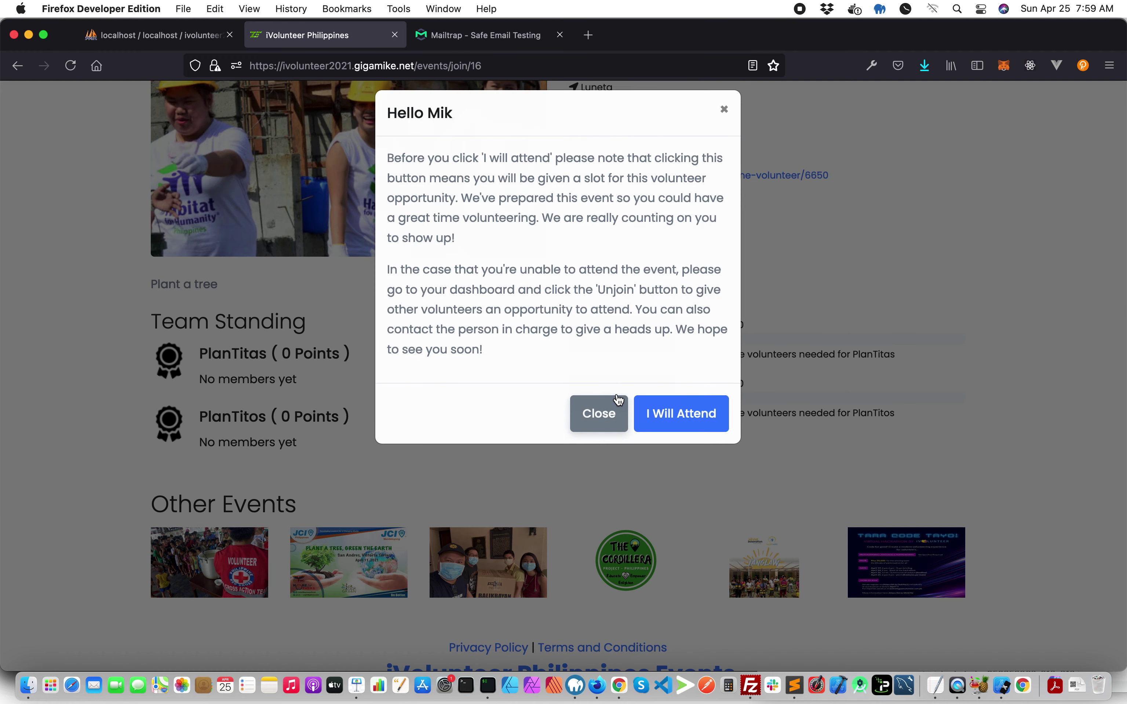
pyautogui.click(665, 425)
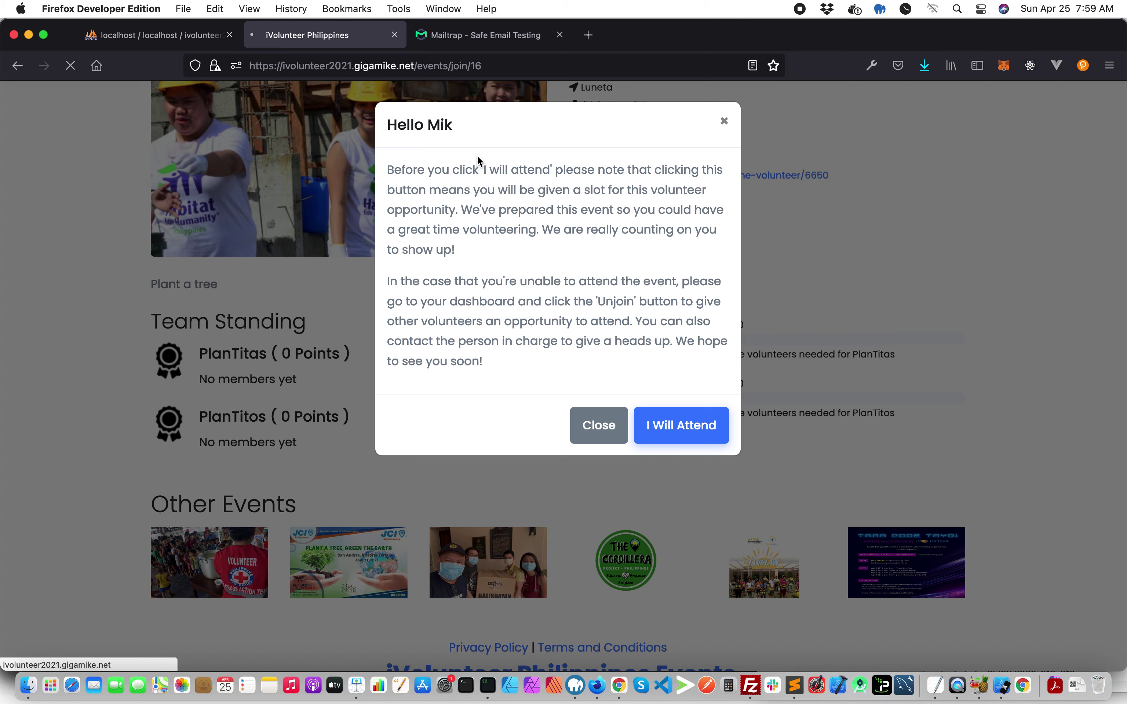
pyautogui.click(458, 37)
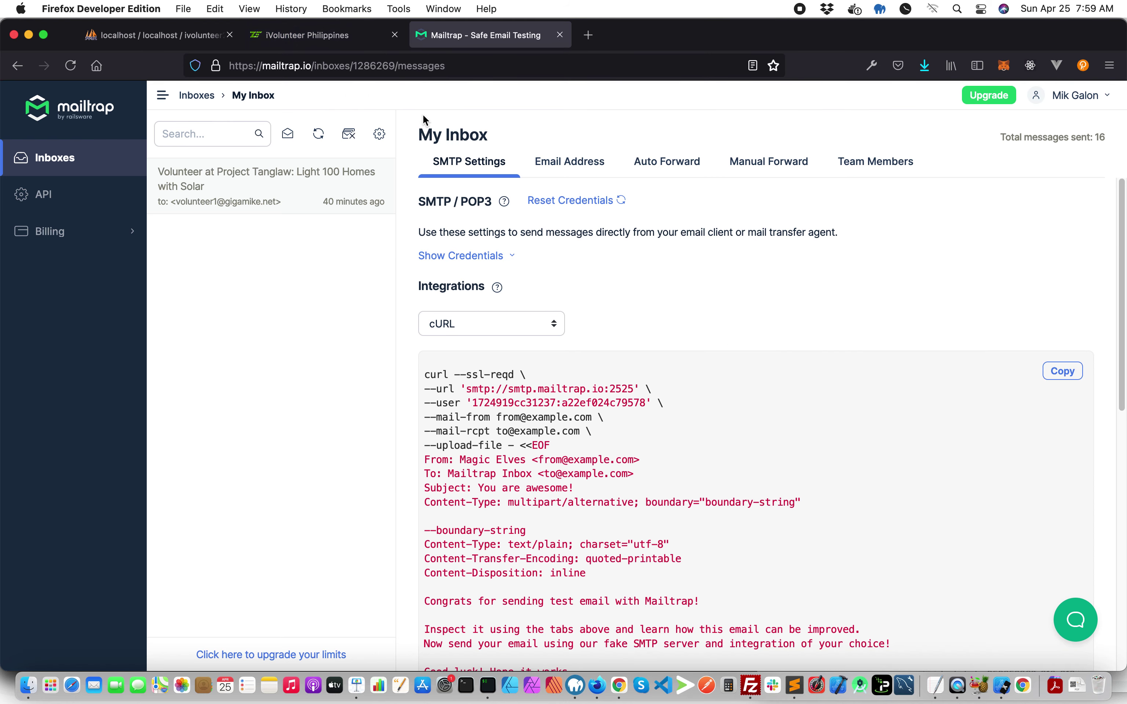
# - Refresh the Mailtrap inbox and open the Plant a tree in Luneta confirmation email
pyautogui.click(326, 133)
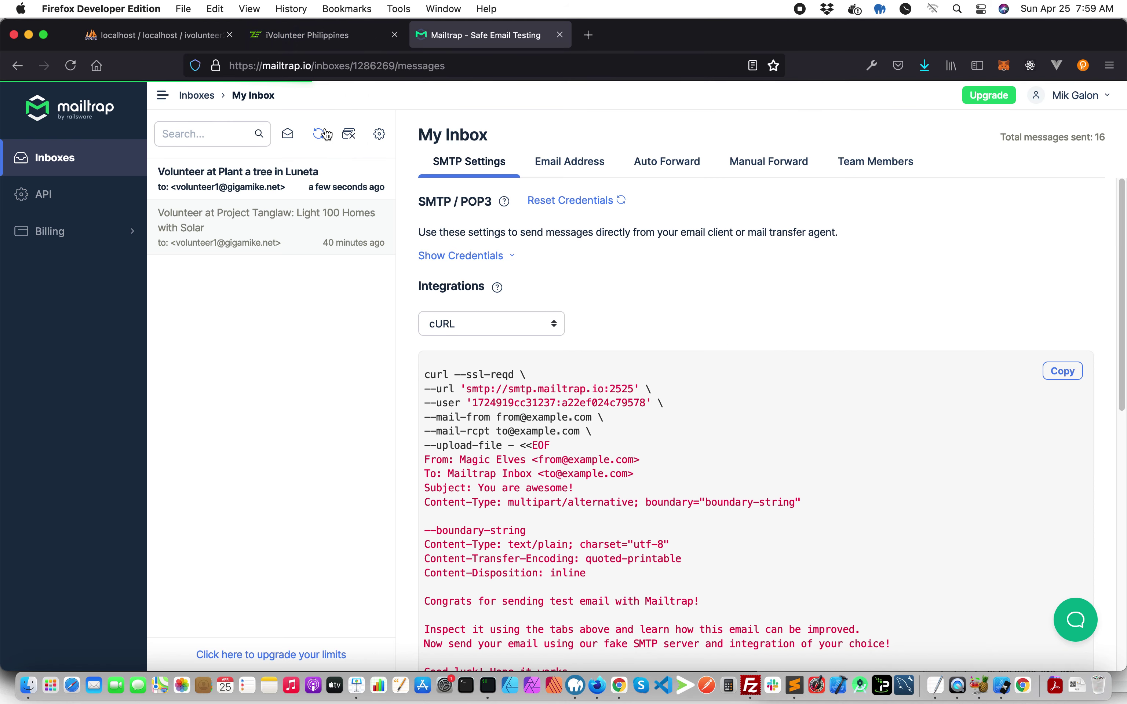
pyautogui.click(354, 177)
pyautogui.click(1089, 136)
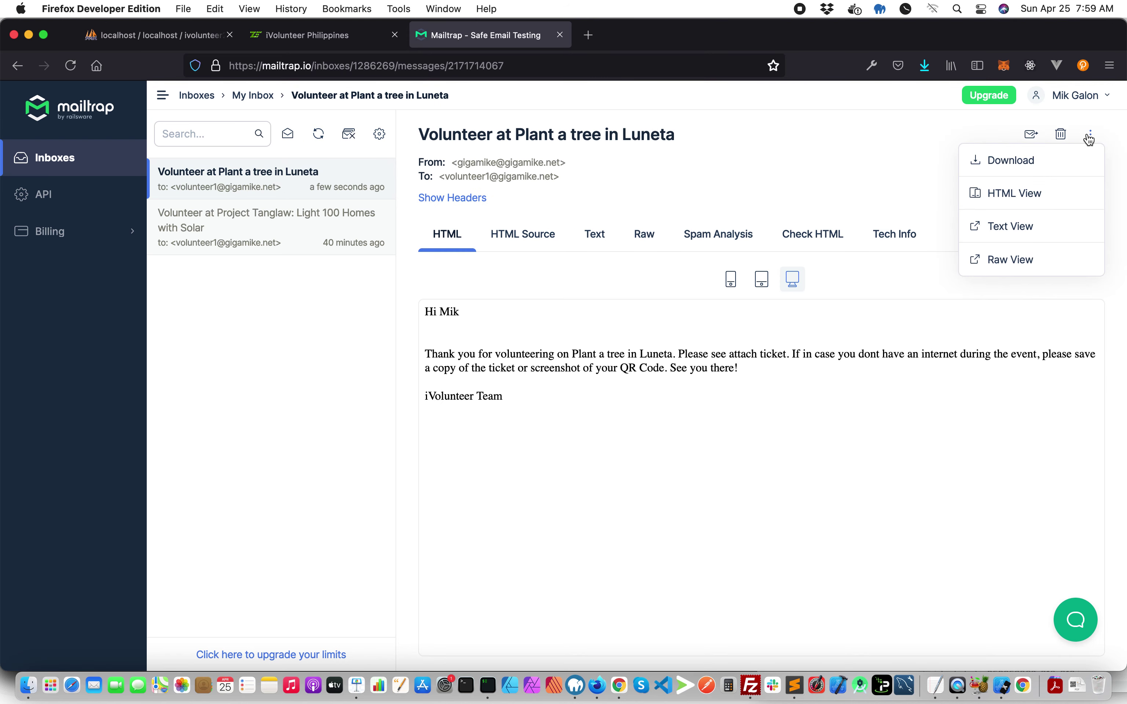
pyautogui.click(1091, 136)
# - Open the attached 3.pdf ticket in Firefox, check its details, then close it
pyautogui.click(1079, 177)
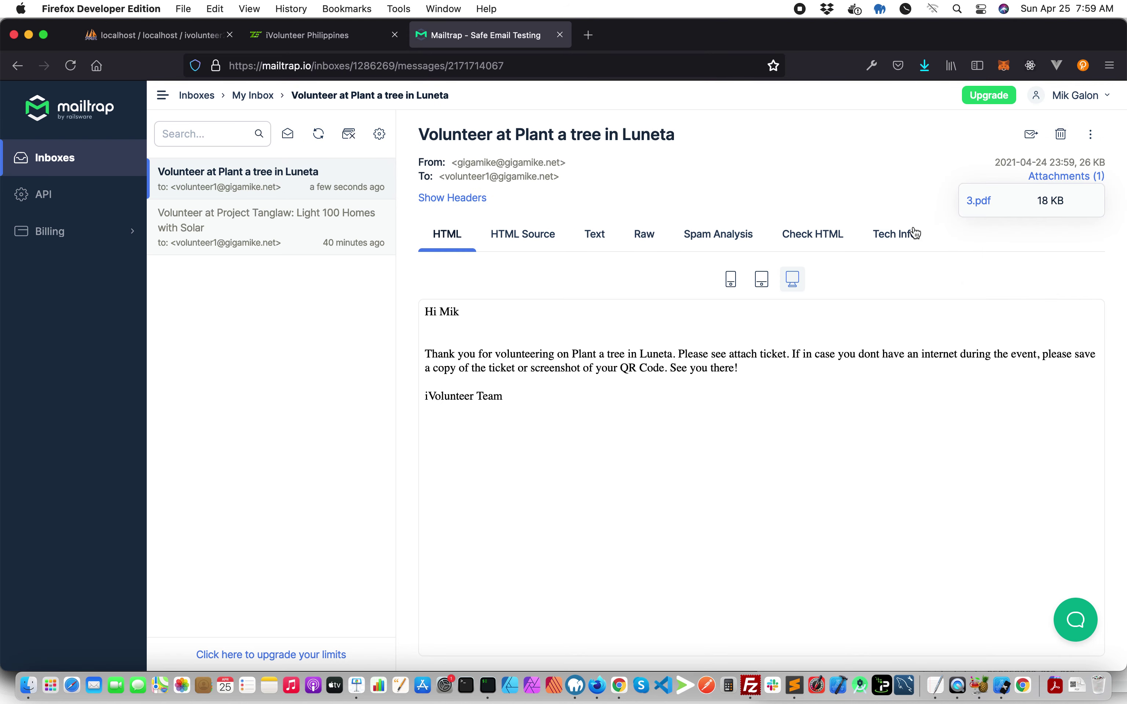
pyautogui.click(995, 207)
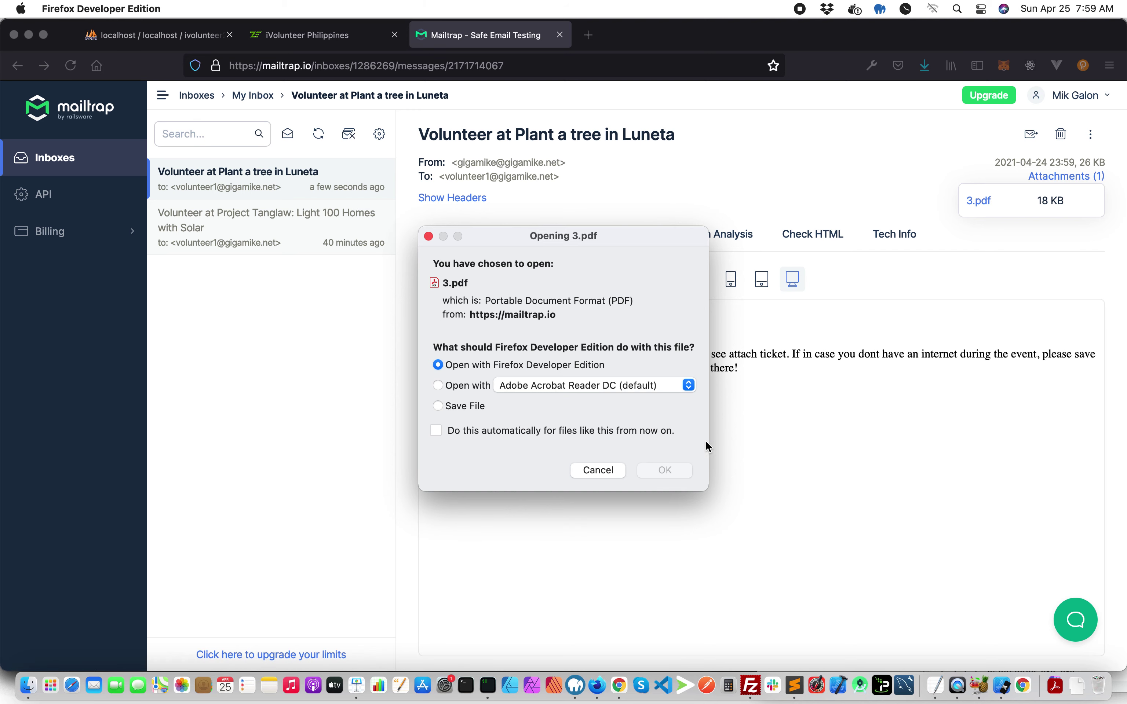
pyautogui.click(668, 471)
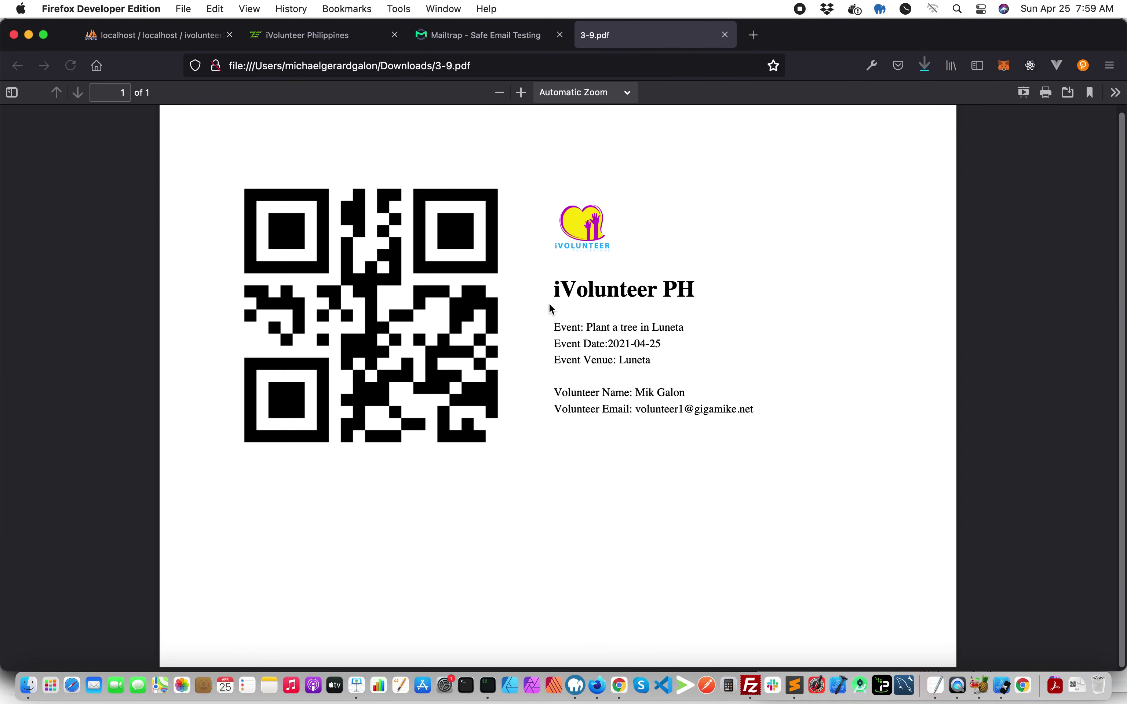
pyautogui.moveTo(555, 294); pyautogui.dragTo(750, 410)
pyautogui.click(775, 414)
pyautogui.click(724, 35)
# - Copy the volunteer's referral link from the Dashboard's Referrals section
pyautogui.click(282, 41)
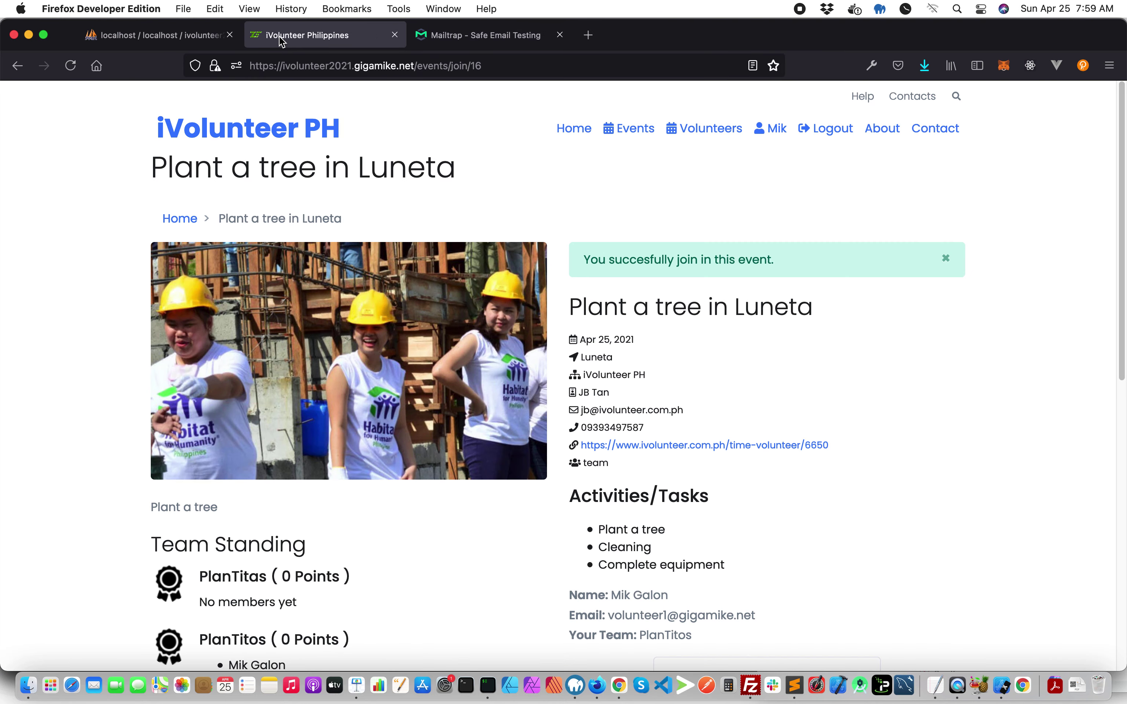
pyautogui.click(776, 131)
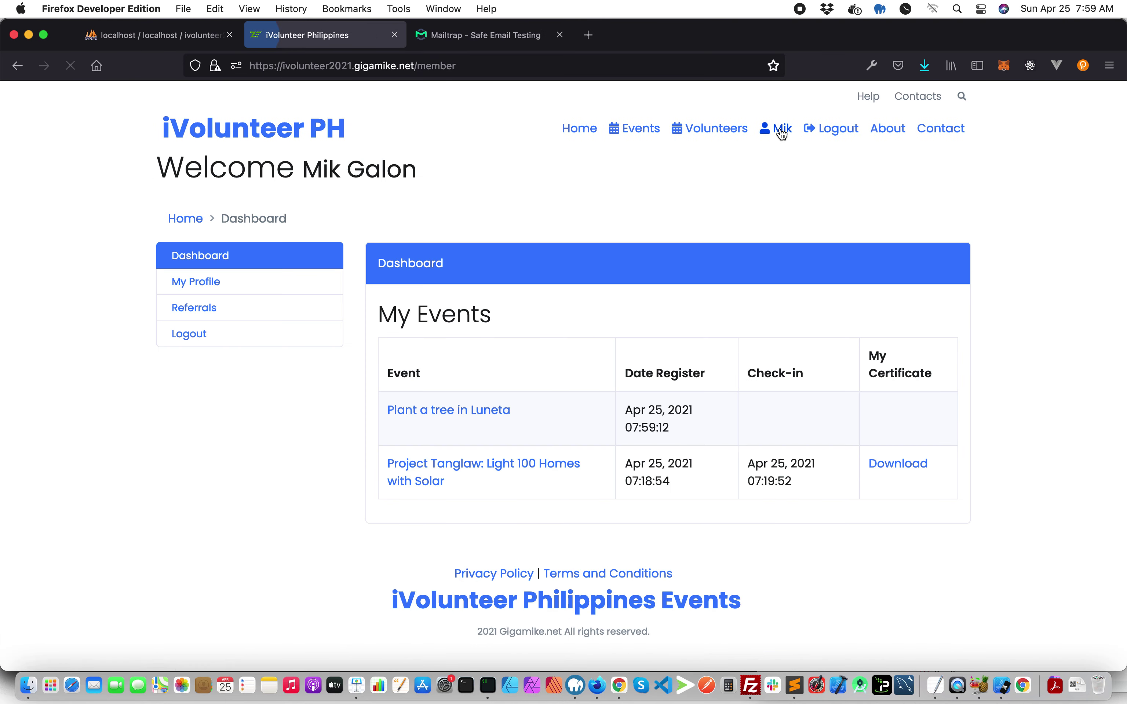
pyautogui.click(209, 311)
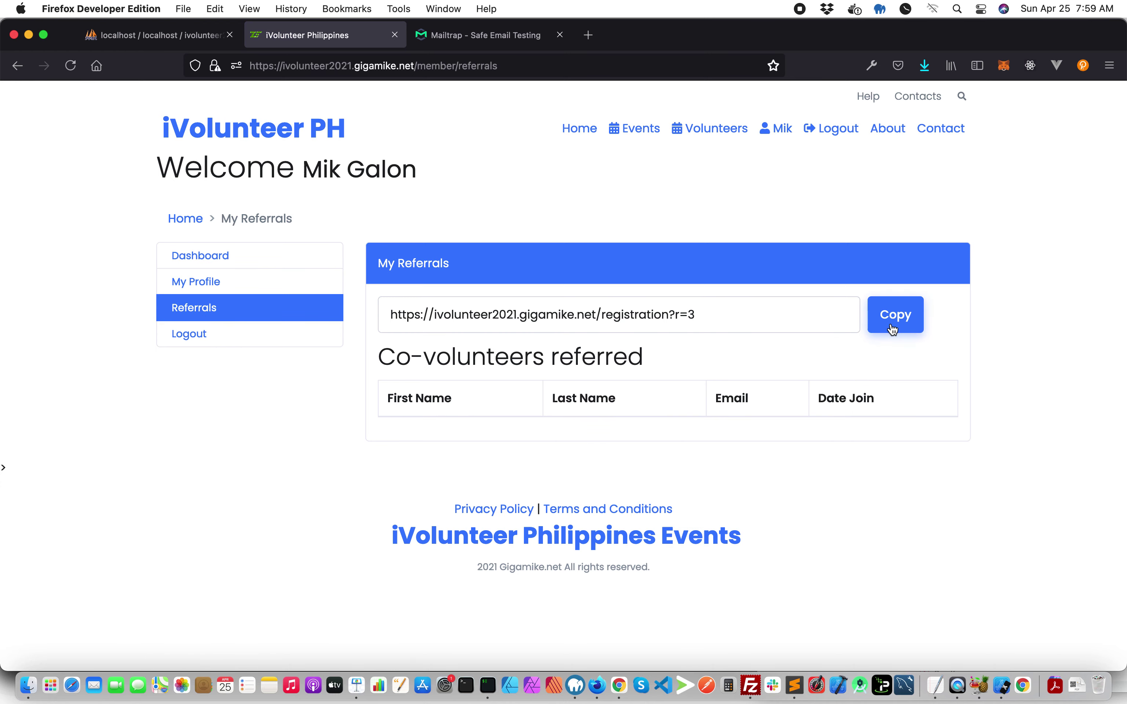
pyautogui.click(894, 330)
pyautogui.click(667, 405)
# - Log out of the volunteer account and load the pasted referral URL
pyautogui.click(831, 129)
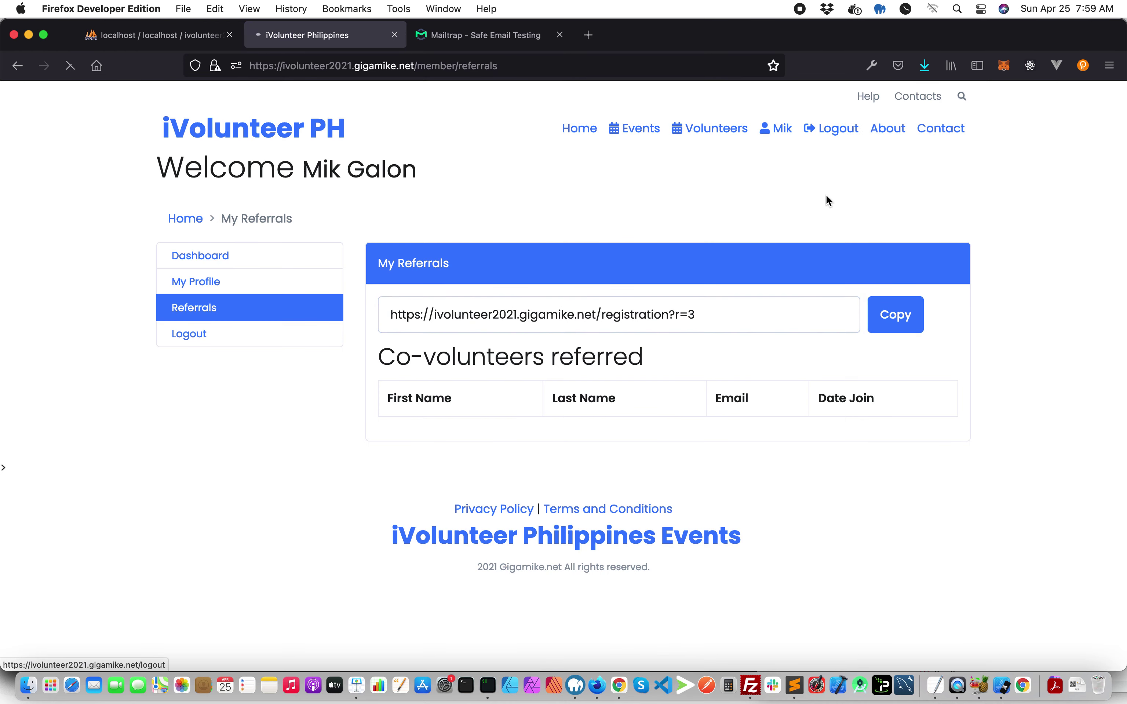
pyautogui.click(383, 65)
pyautogui.press('super+v')
pyautogui.press('Return')
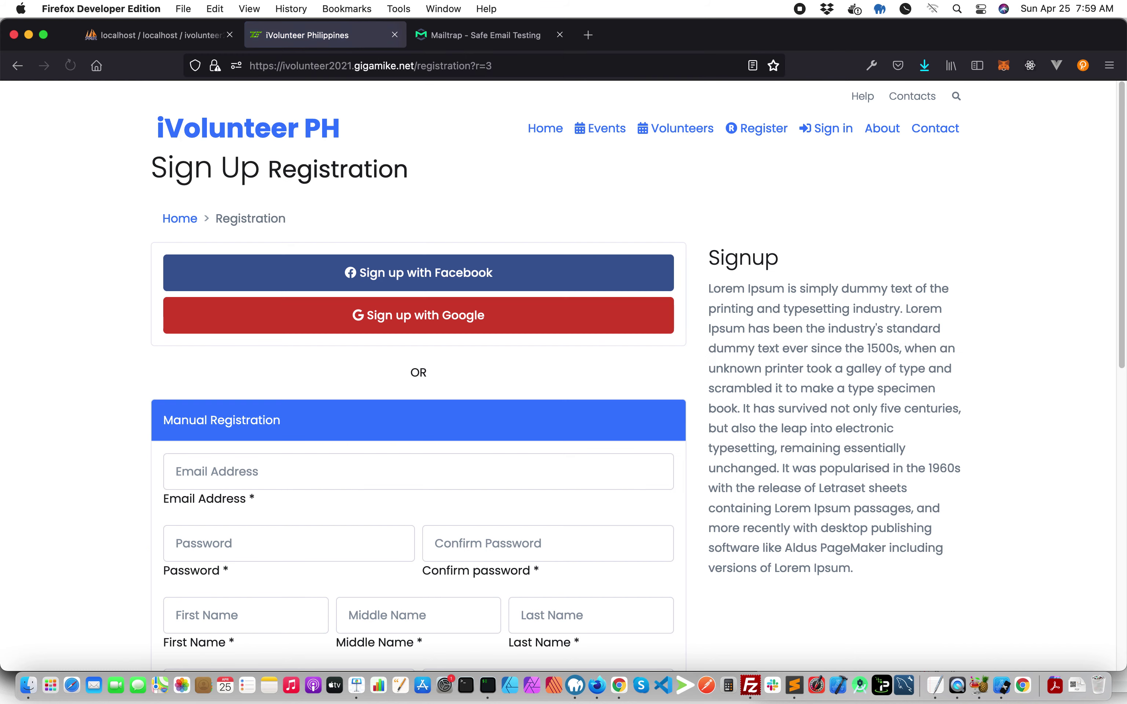
# - Enter the sign-up email and a new account password with its confirmation
pyautogui.scroll(-3, 380, 367)
pyautogui.click(227, 326)
pyautogui.write('volin')
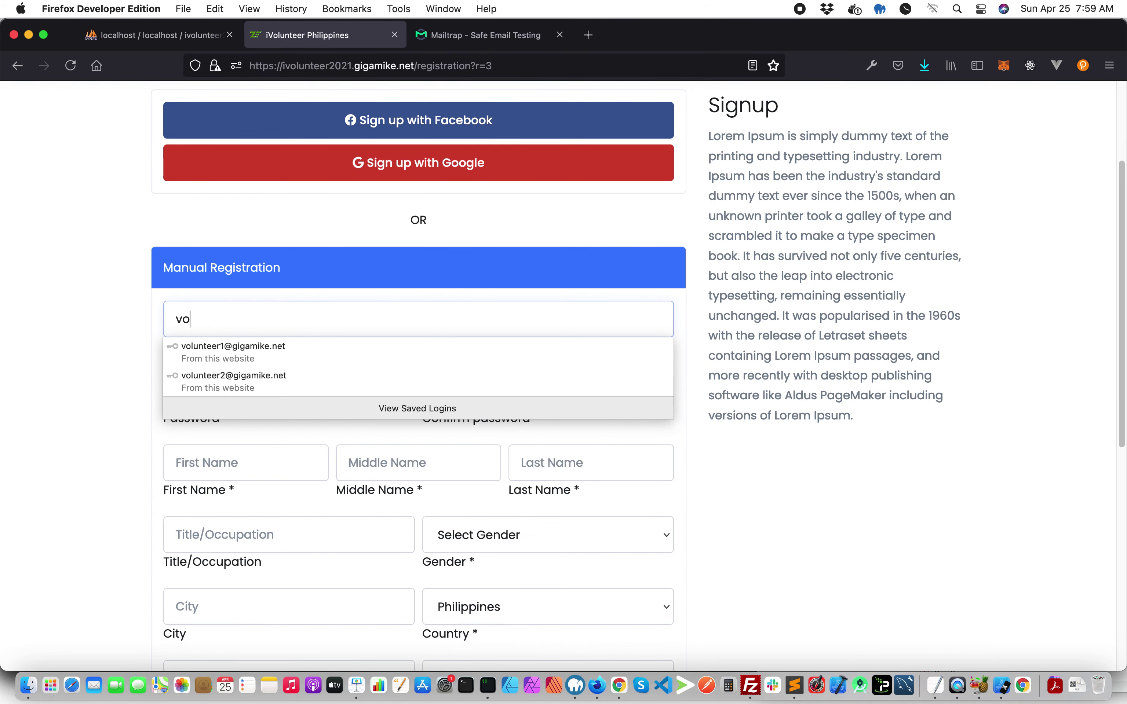
pyautogui.press('BackSpace')
pyautogui.press('BackSpace')
pyautogui.click(223, 344)
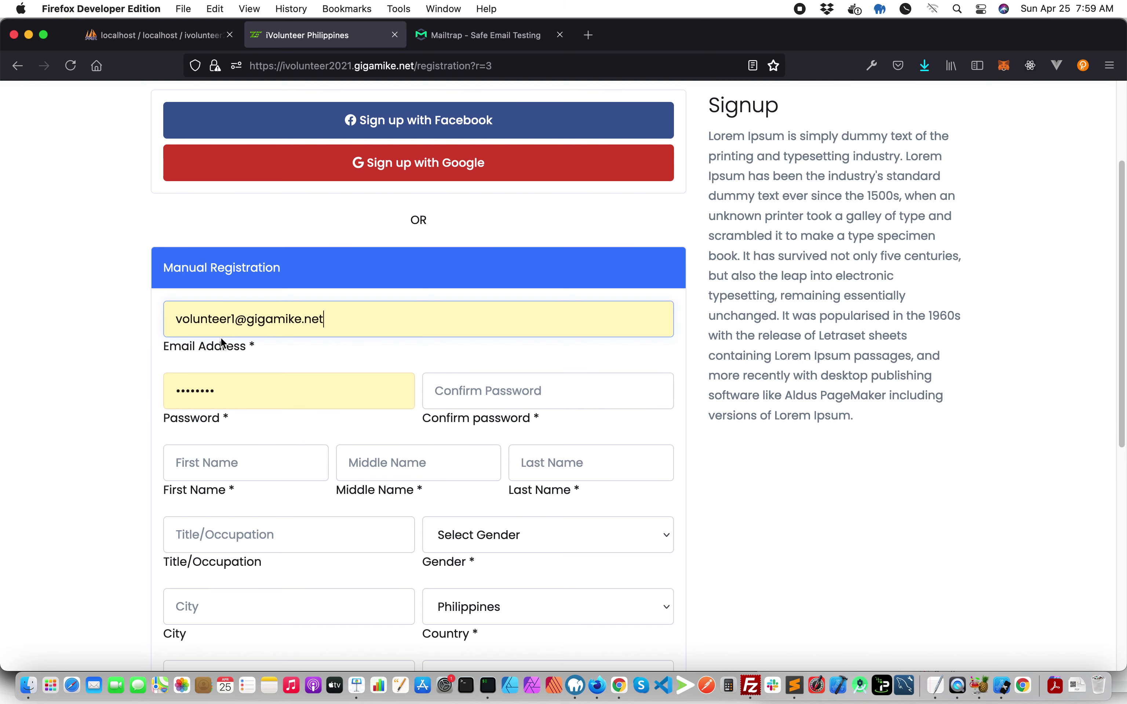
pyautogui.click(233, 320)
pyautogui.write('5')
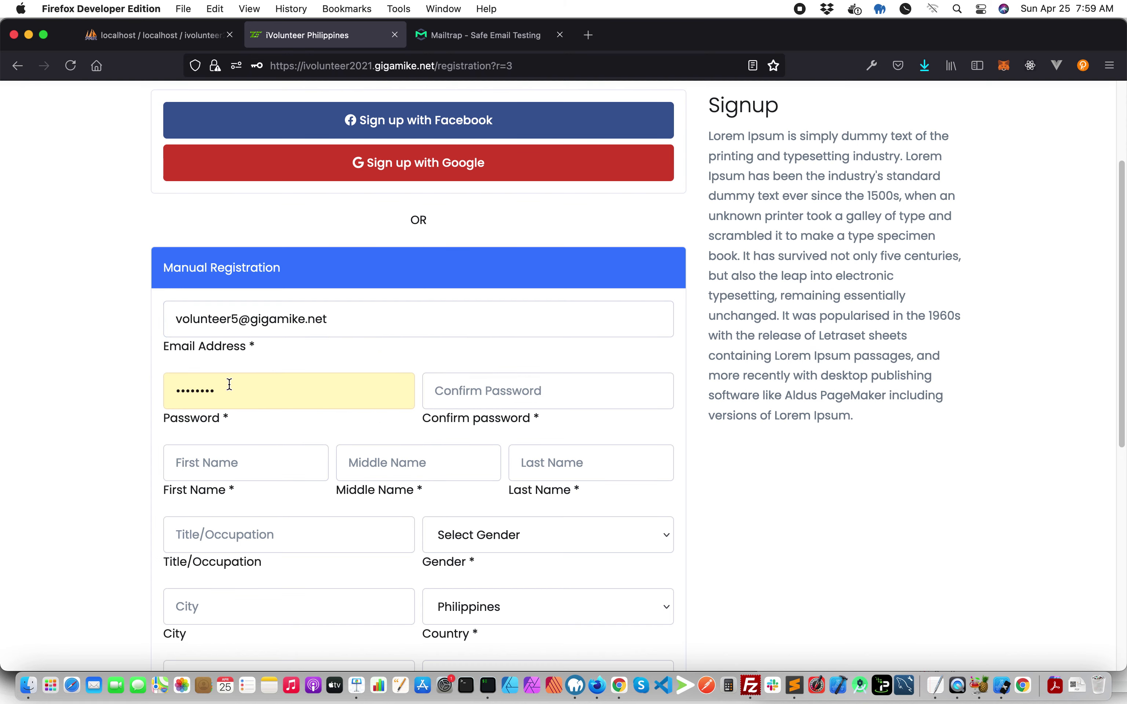
pyautogui.doubleClick(237, 383)
pyautogui.write('test')
pyautogui.press('Tab')
pyautogui.write('t')
# - Fill in first name, last name and title/occupation, and set gender to Male
pyautogui.click(285, 452)
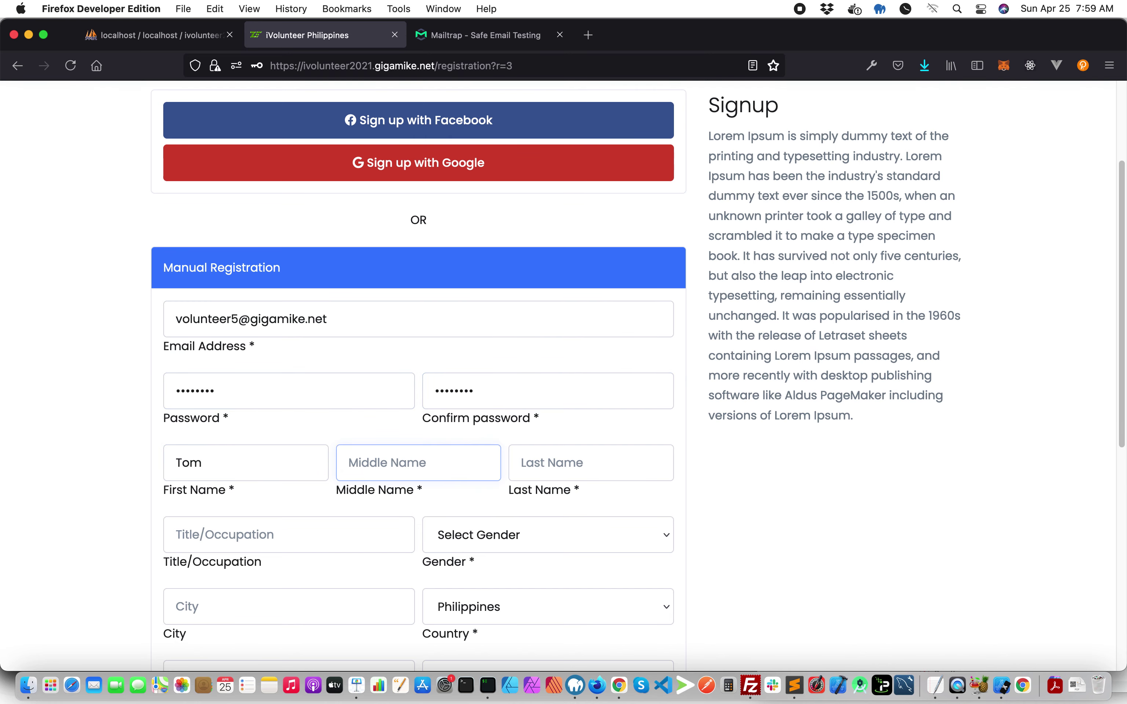
pyautogui.write('T')
pyautogui.press('Tab')
pyautogui.scroll(-3, 368, 490)
pyautogui.press('Tab')
pyautogui.write('D')
pyautogui.click(498, 470)
pyautogui.click(497, 466)
# - Enter city, country and mobile number, and set the birth date to April 1, 1987
pyautogui.scroll(-5, 498, 466)
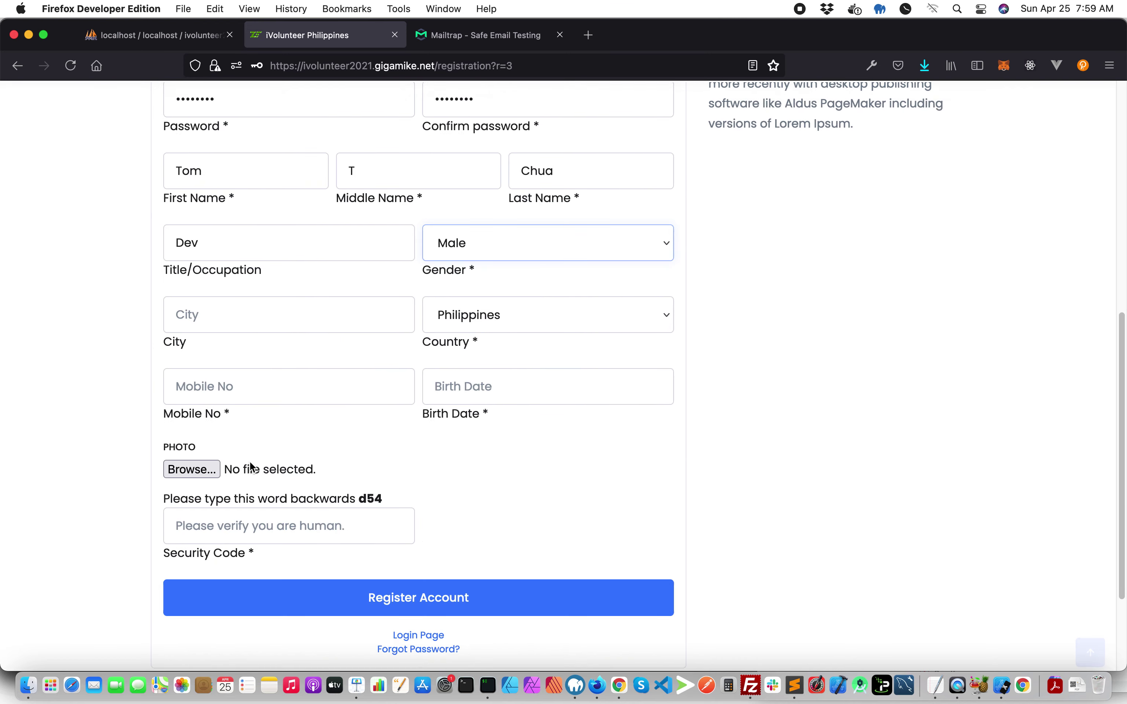
pyautogui.click(221, 316)
pyautogui.write('Antipl')
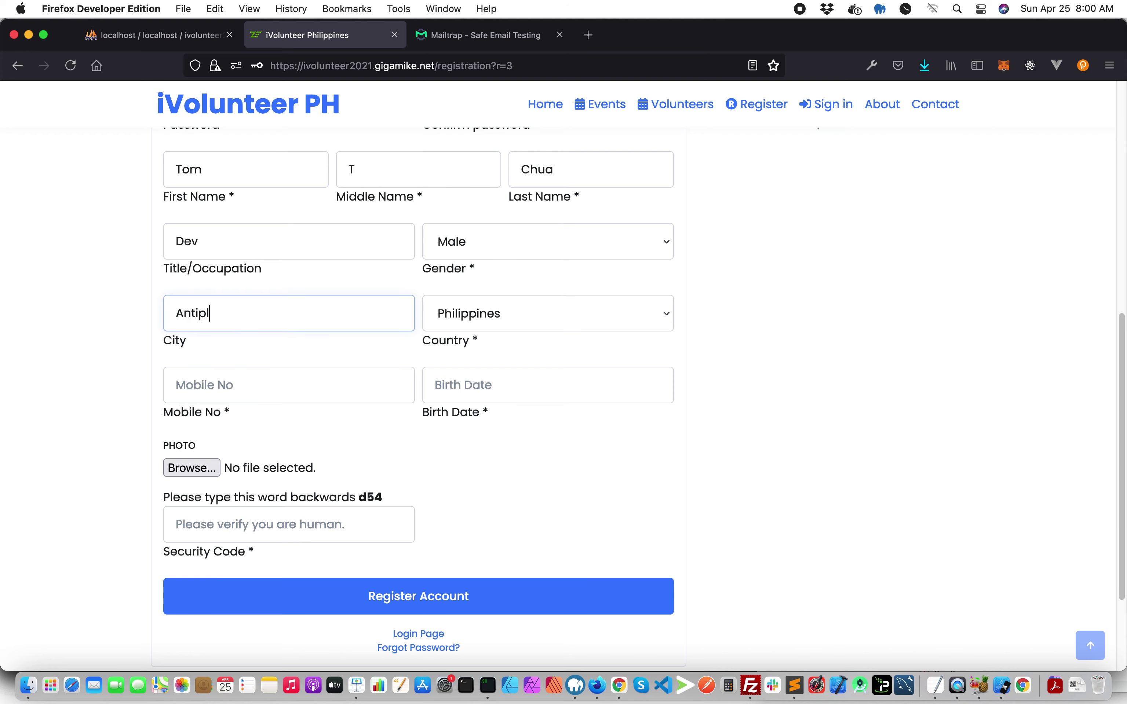
pyautogui.click(490, 314)
pyautogui.click(241, 381)
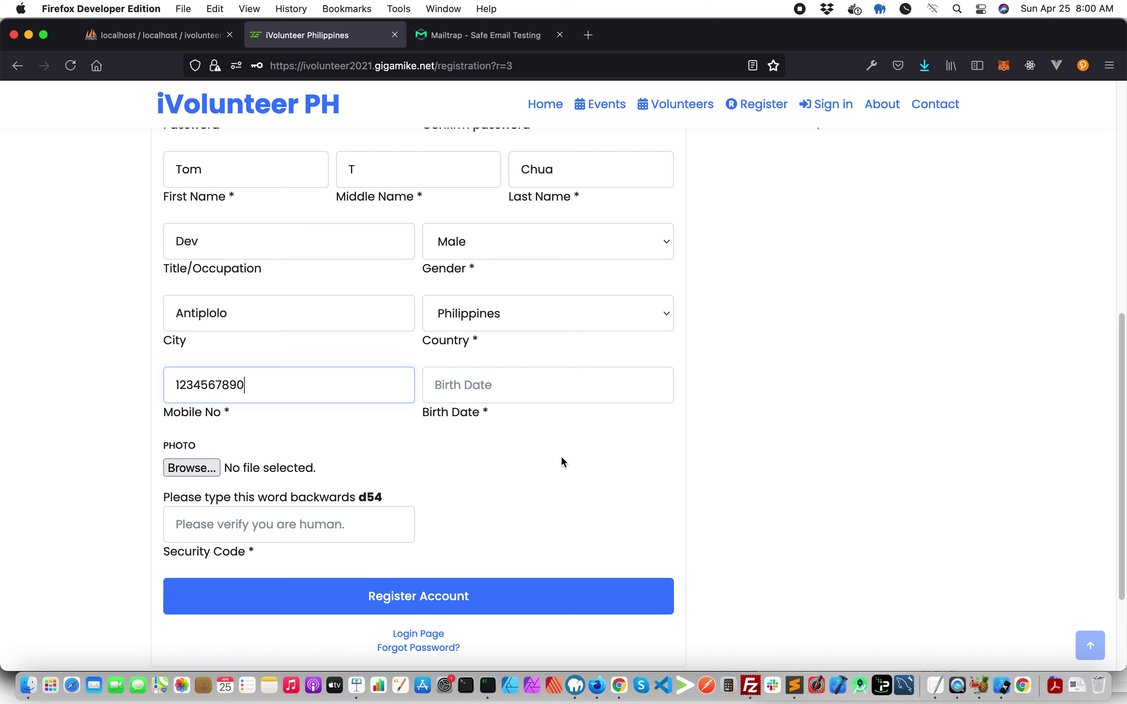
pyautogui.click(562, 383)
pyautogui.click(544, 421)
pyautogui.scroll(1, 557, 342)
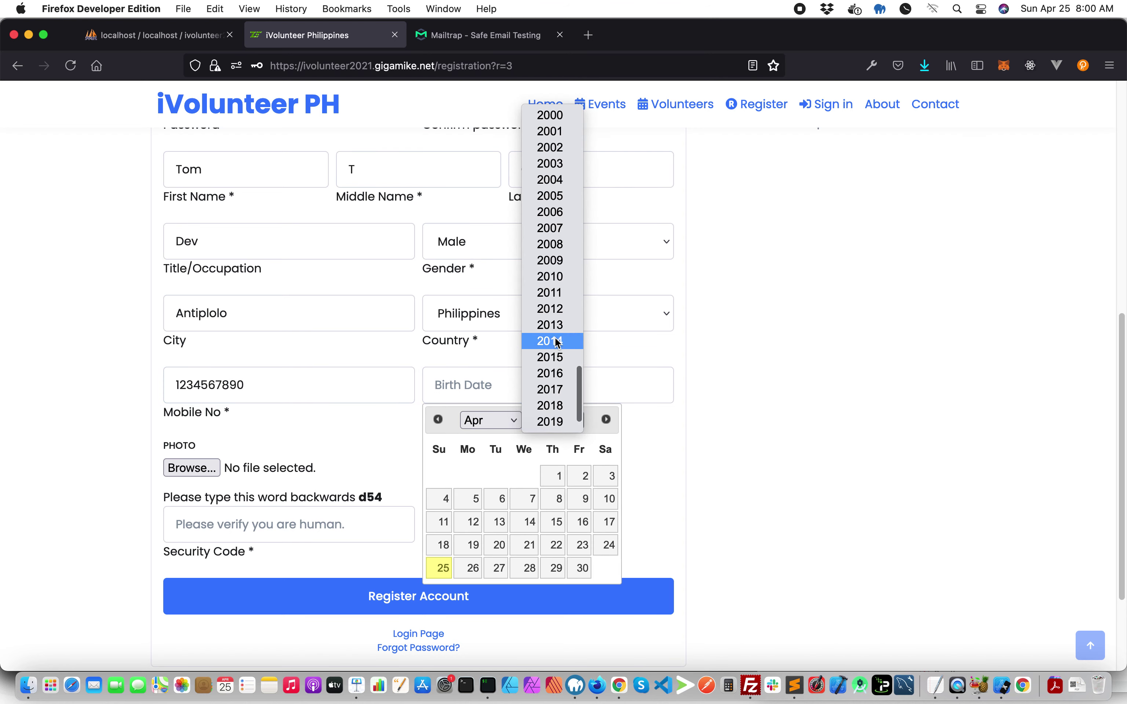
pyautogui.scroll(5, 557, 341)
pyautogui.click(556, 196)
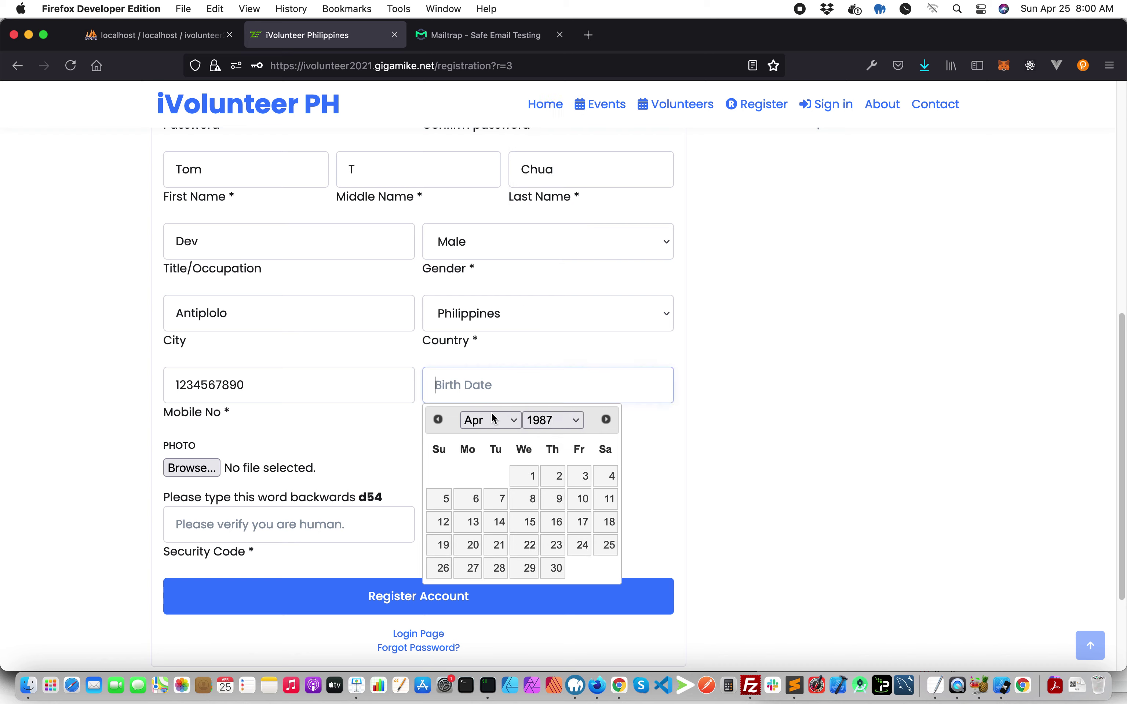
pyautogui.click(527, 481)
# - Upload the photo tom.jpg from the img user images folder
pyautogui.click(216, 468)
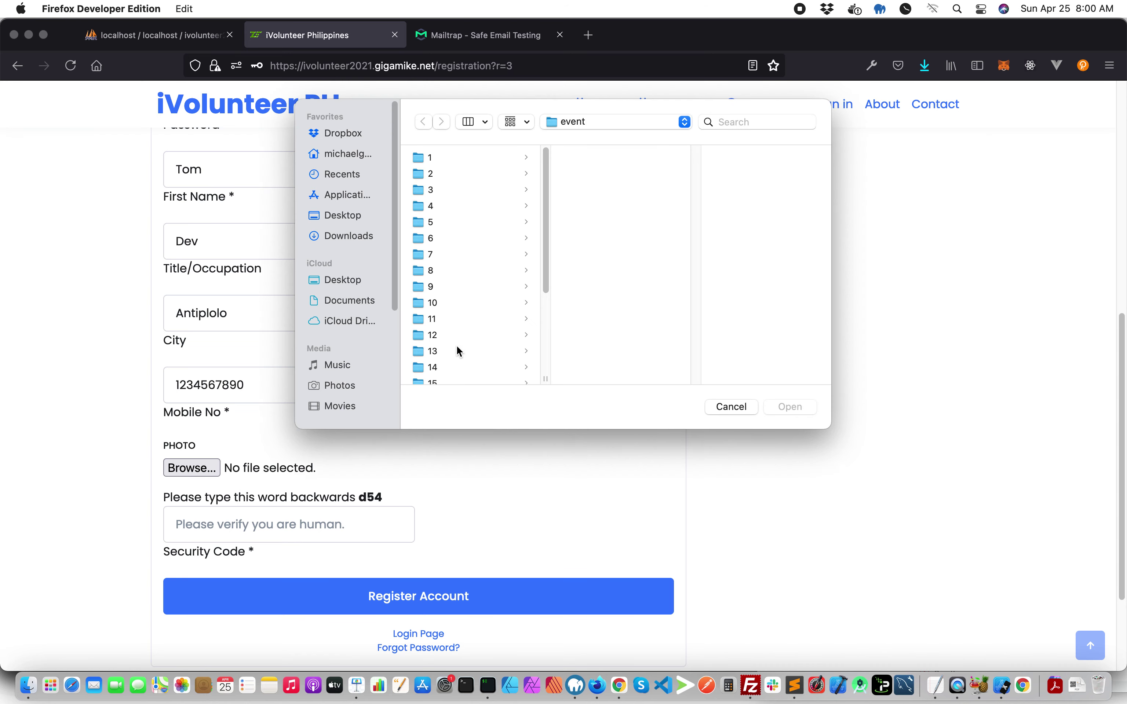
pyautogui.scroll(-5, 458, 352)
pyautogui.click(615, 121)
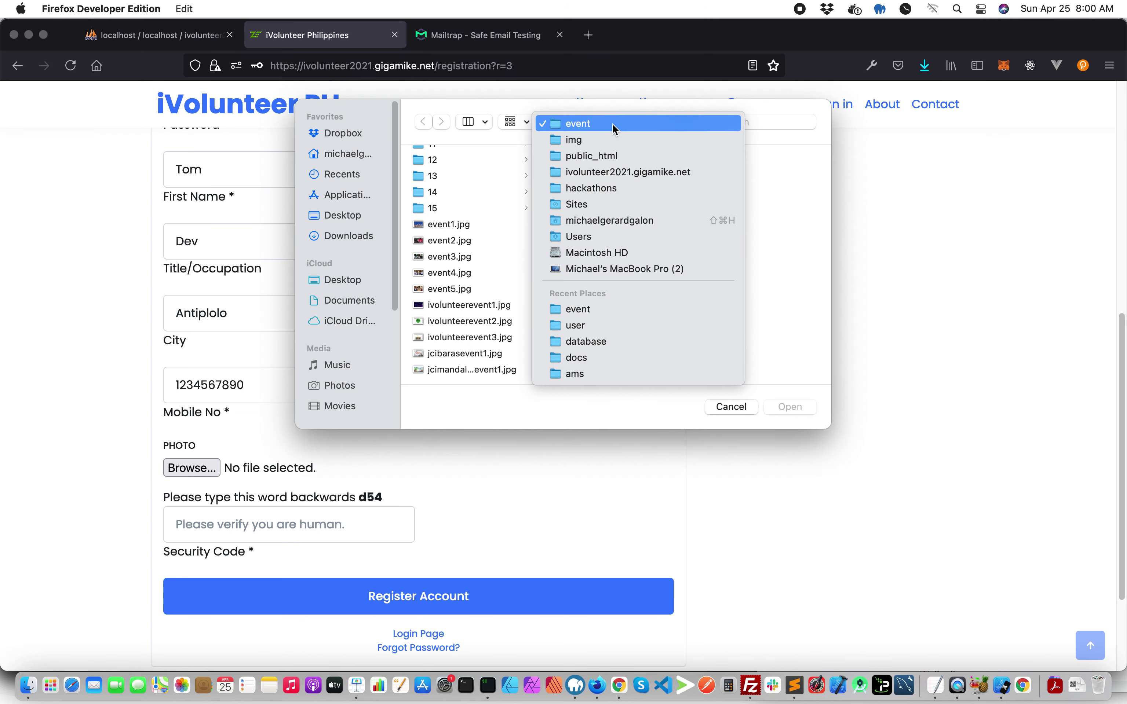
pyautogui.click(615, 143)
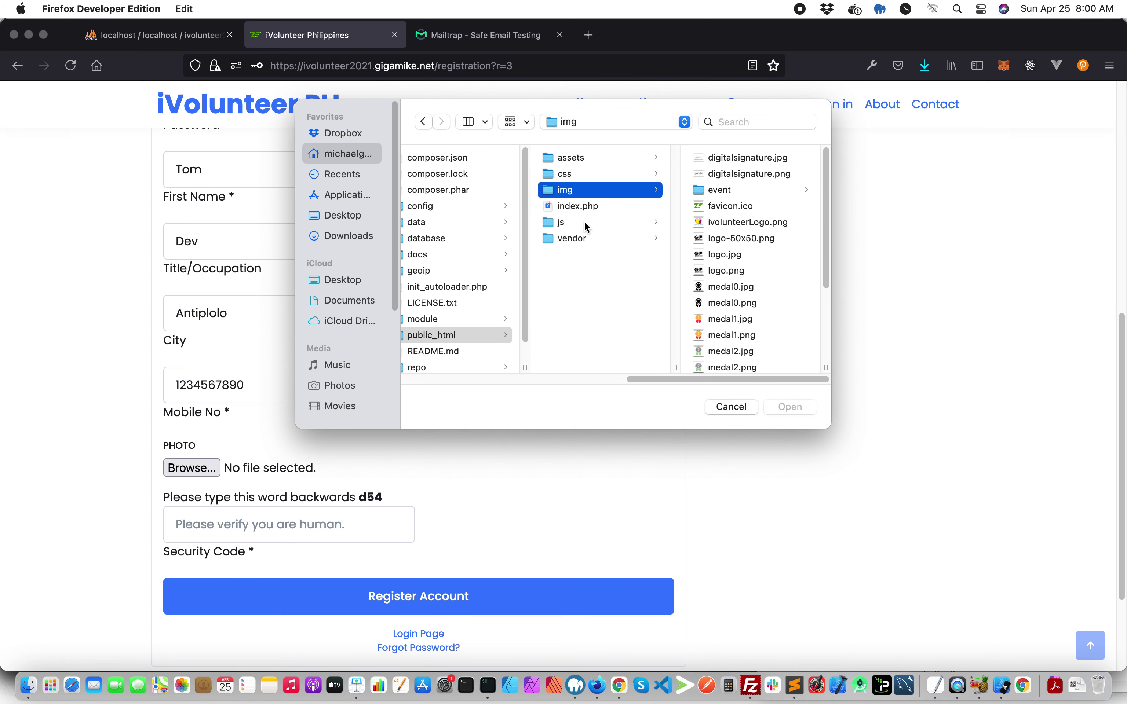
pyautogui.scroll(-5, 786, 271)
pyautogui.click(733, 343)
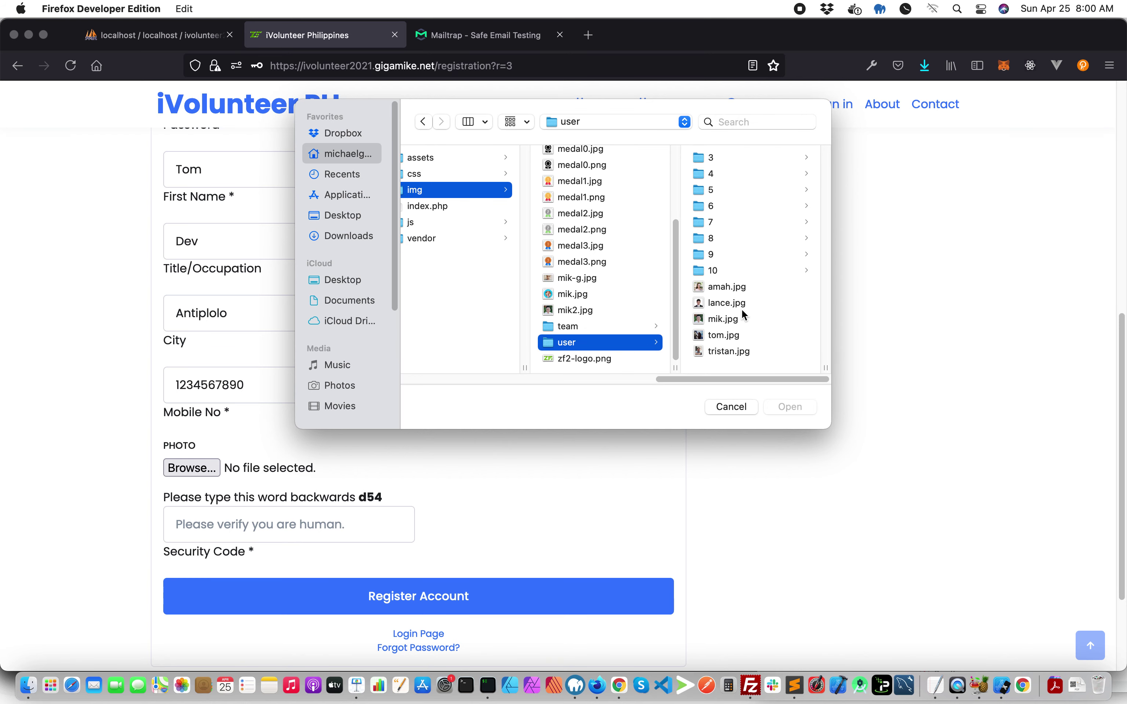
pyautogui.doubleClick(733, 335)
# - Enter the security code, submit the registration and decline saving the login
pyautogui.scroll(-3, 298, 471)
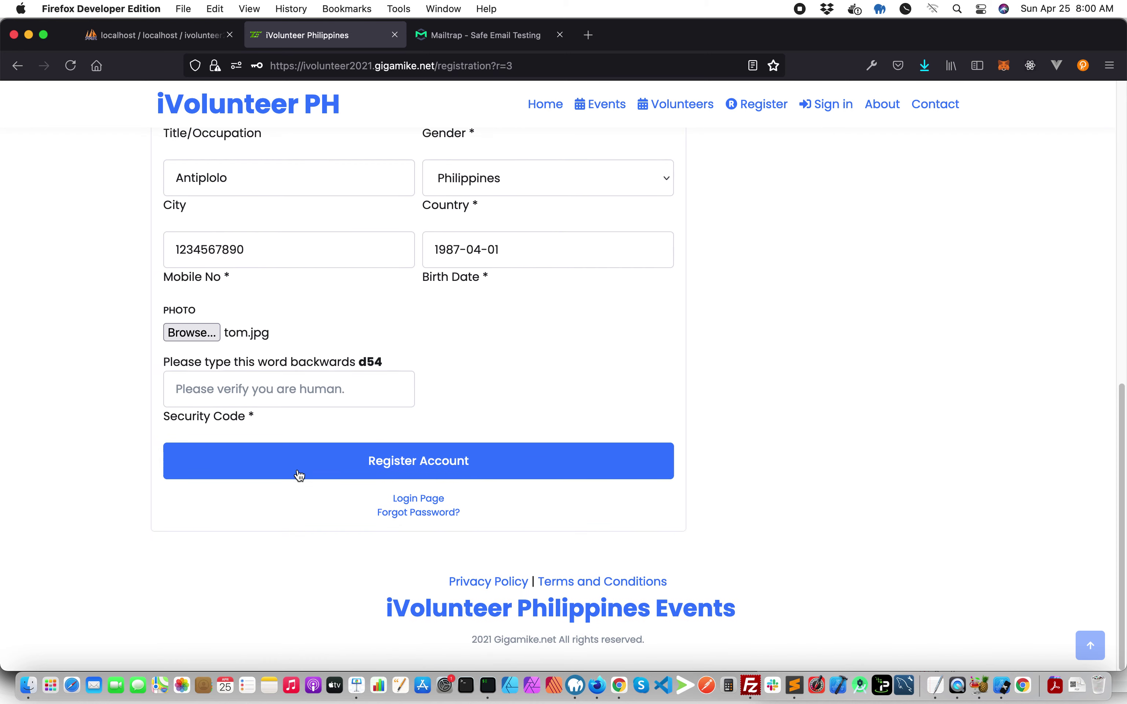
pyautogui.click(326, 399)
pyautogui.write('4')
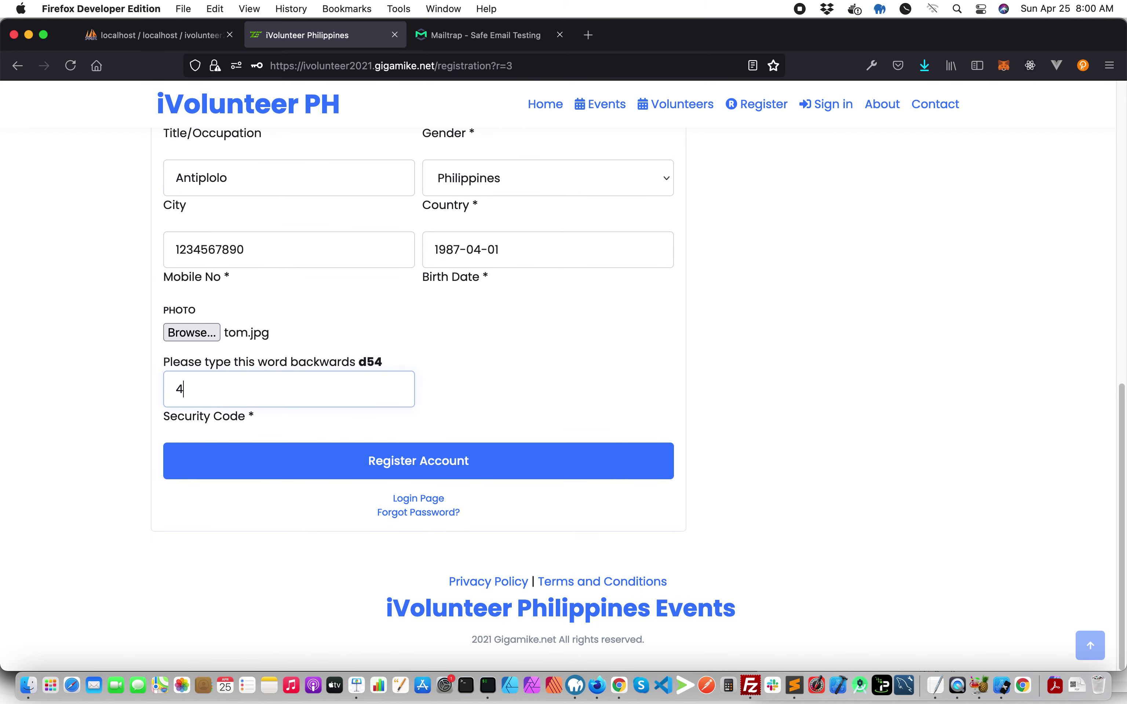
pyautogui.write('5d')
pyautogui.press('Return')
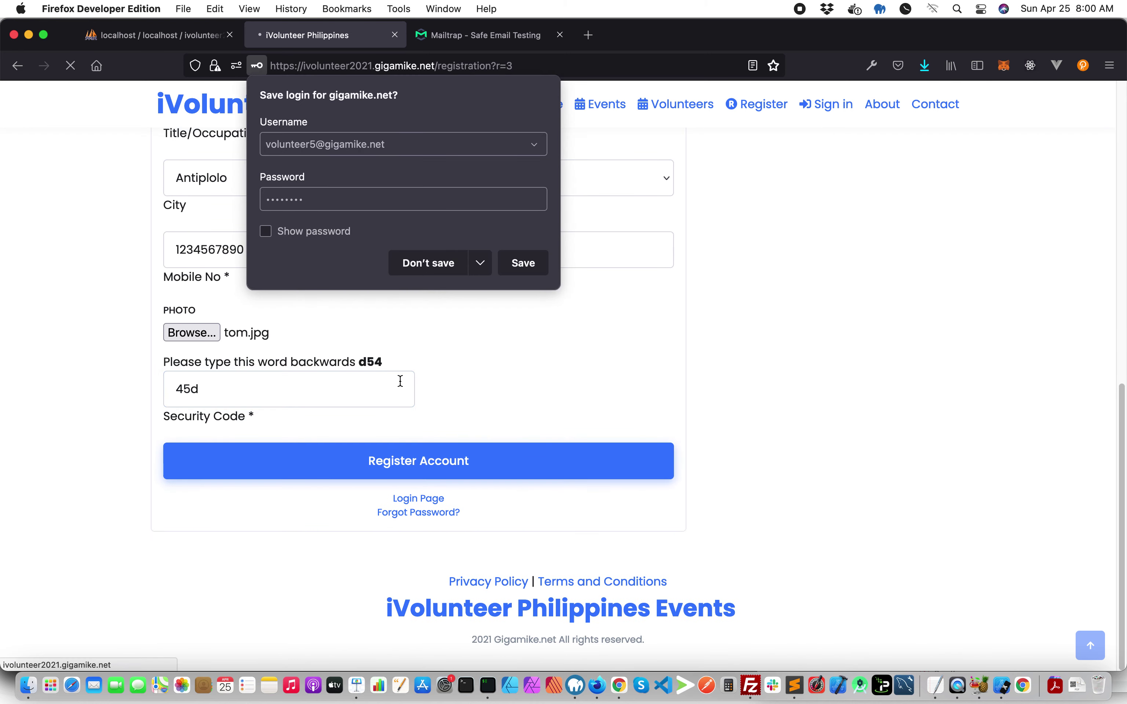
pyautogui.click(530, 268)
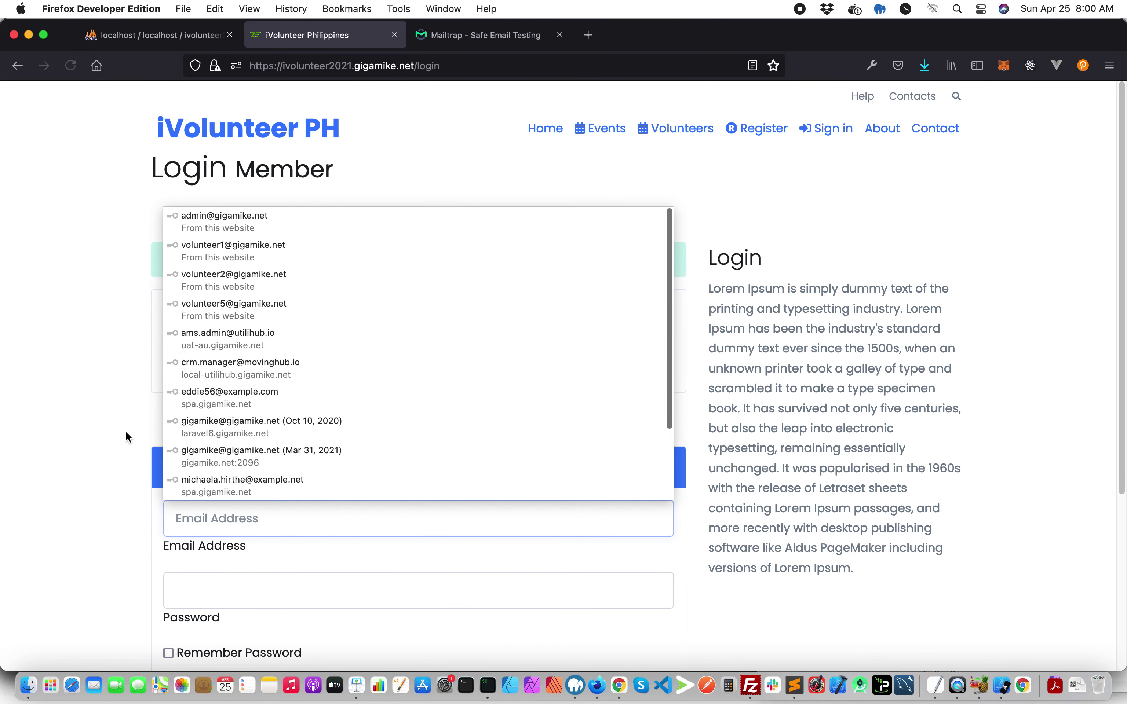
# - Log in as the new volunteer using the saved credentials
pyautogui.click(237, 507)
pyautogui.write('vol')
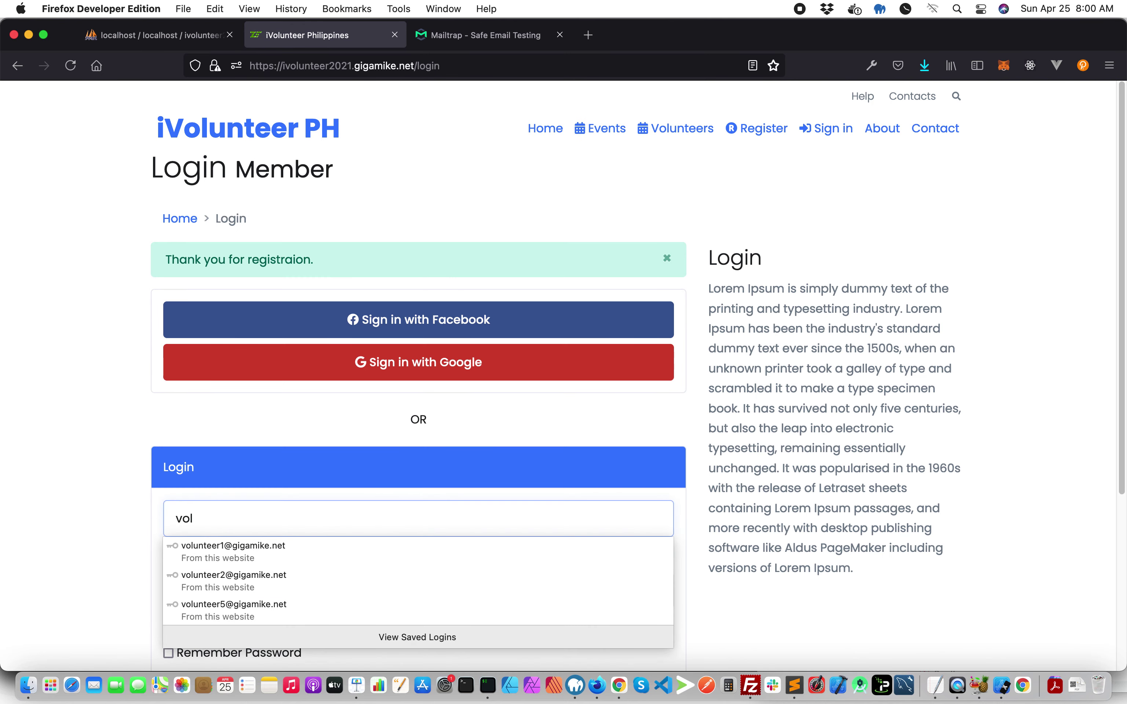
pyautogui.click(219, 608)
pyautogui.scroll(-3, 278, 481)
pyautogui.click(230, 585)
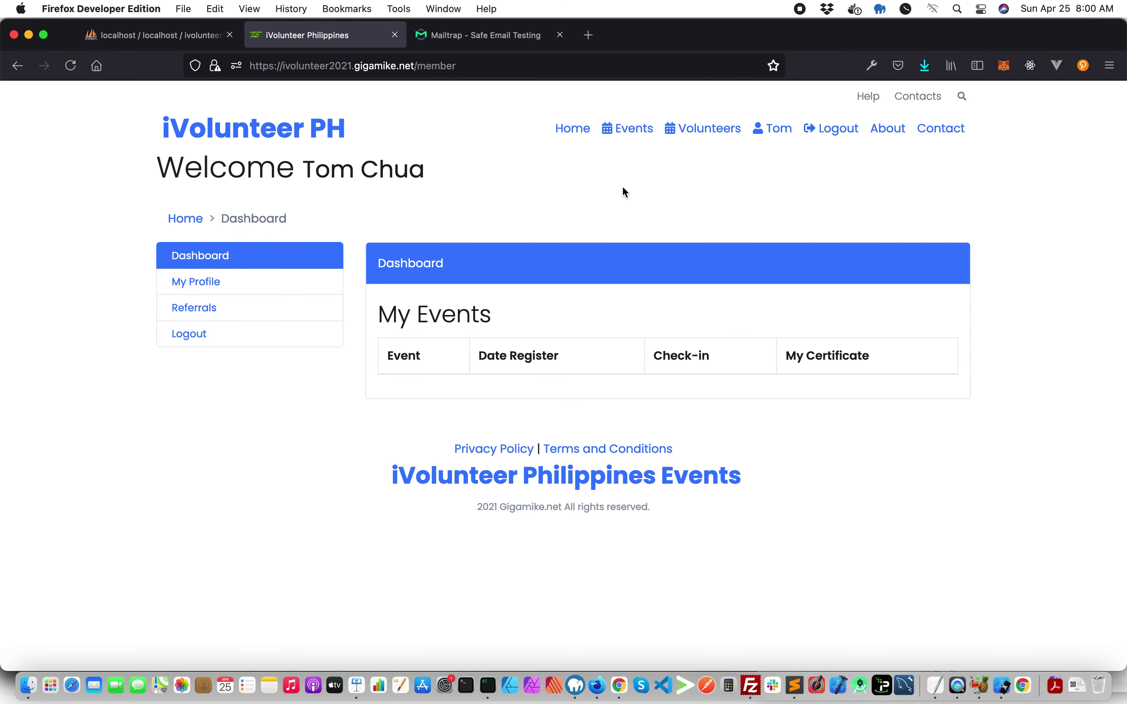
# - Open Plant a tree in Luneta from Events, join PlanTitos and confirm I Will Attend
pyautogui.click(627, 132)
pyautogui.scroll(-3, 589, 200)
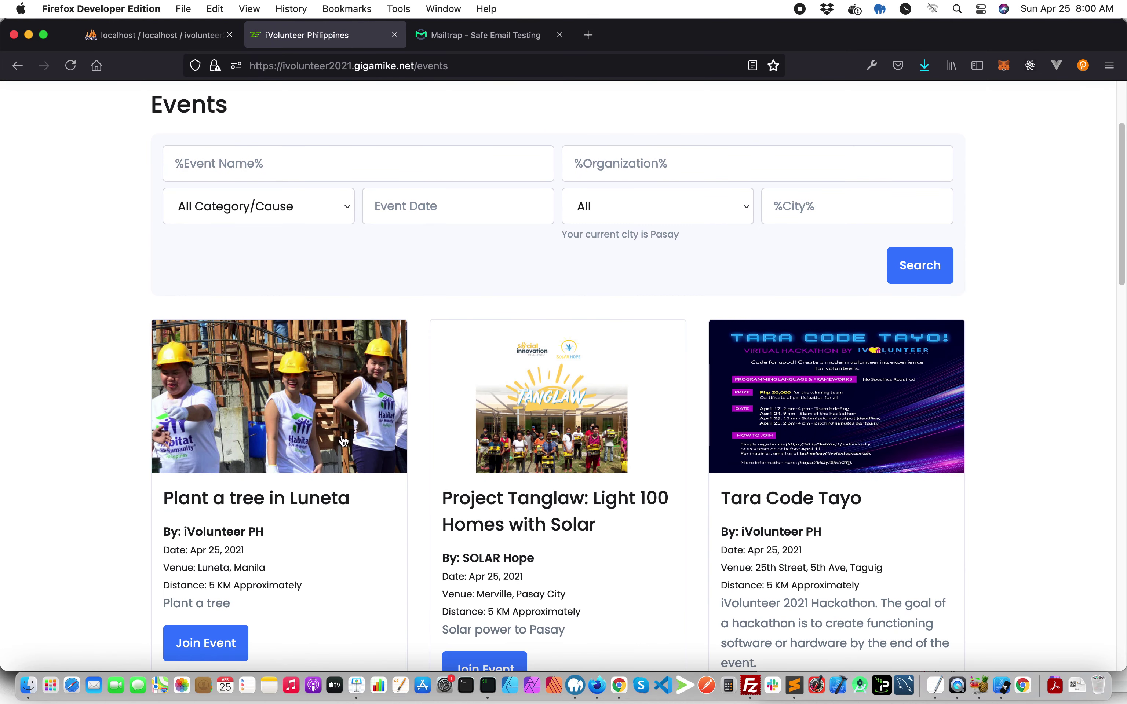
pyautogui.click(256, 502)
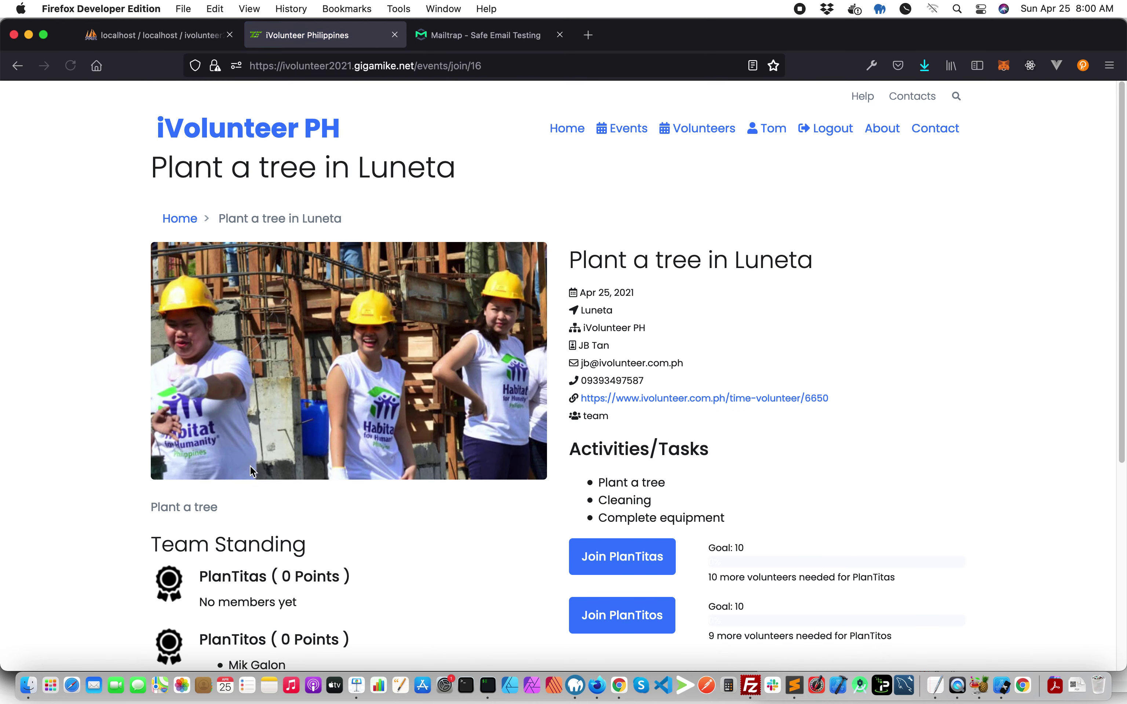
pyautogui.scroll(-3, 251, 466)
pyautogui.scroll(-2, 325, 507)
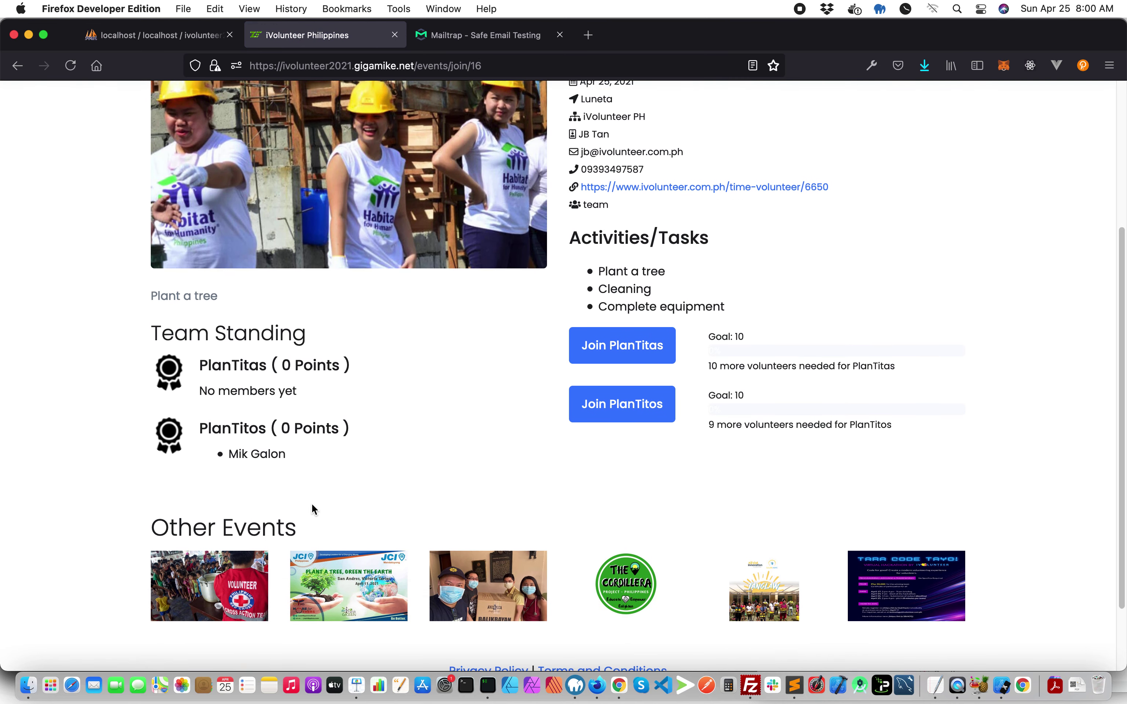
pyautogui.moveTo(298, 461); pyautogui.dragTo(198, 427)
pyautogui.click(363, 449)
pyautogui.click(613, 407)
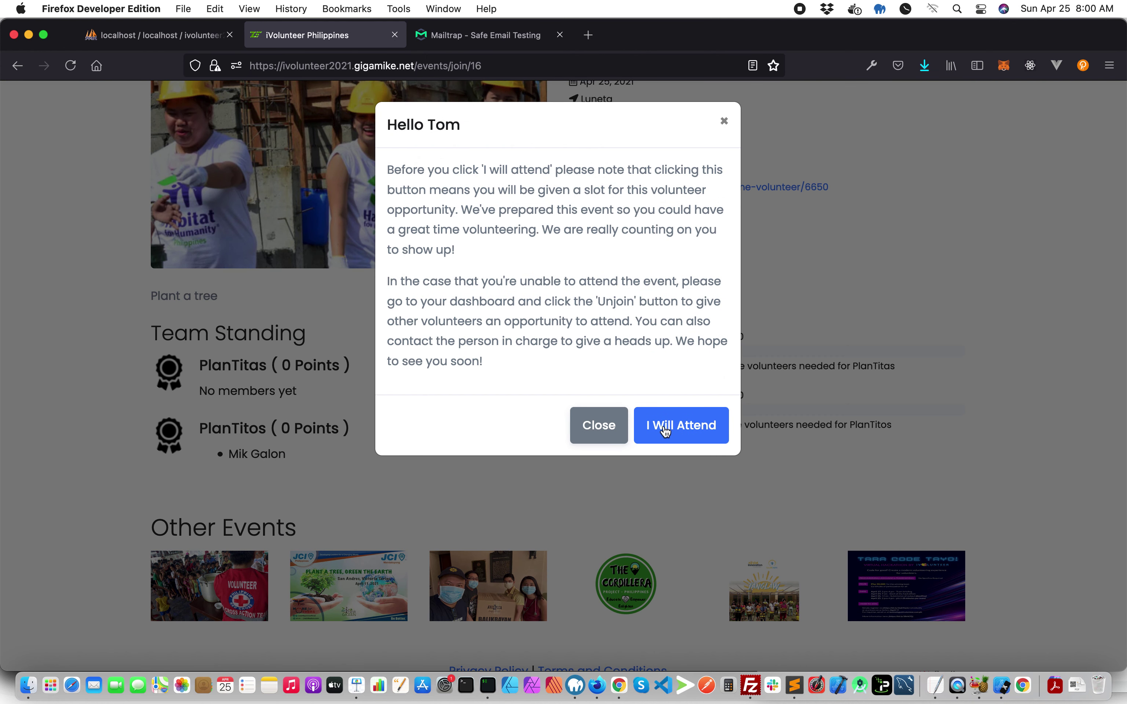
pyautogui.click(679, 437)
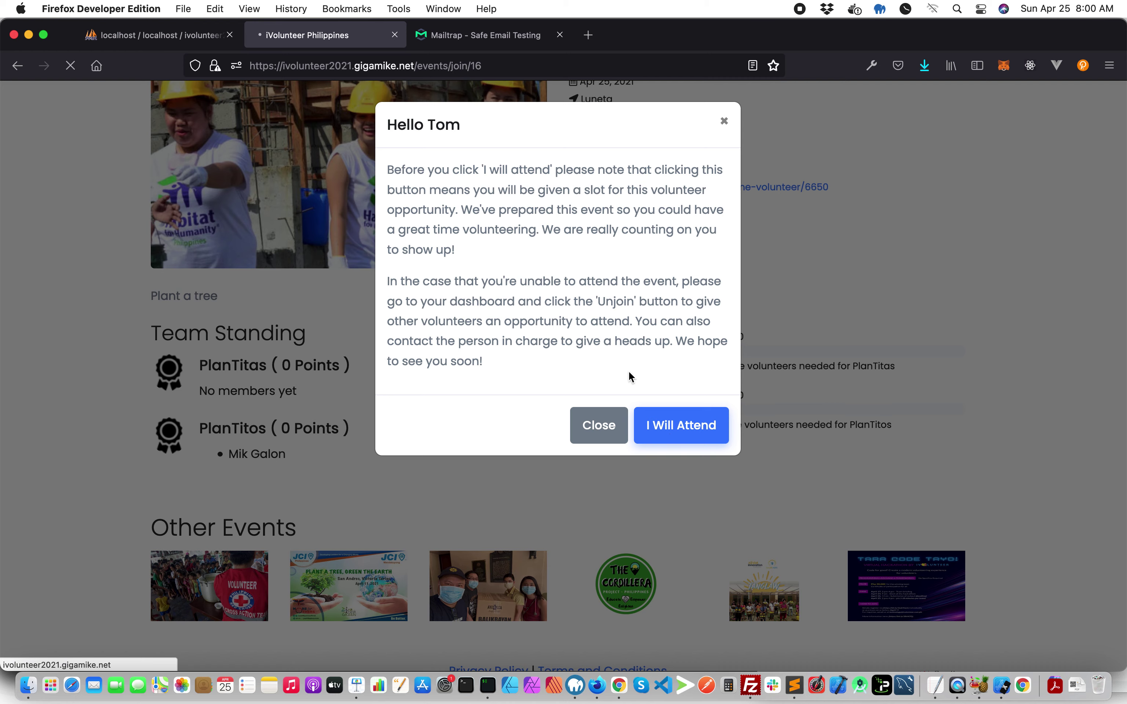
pyautogui.click(492, 38)
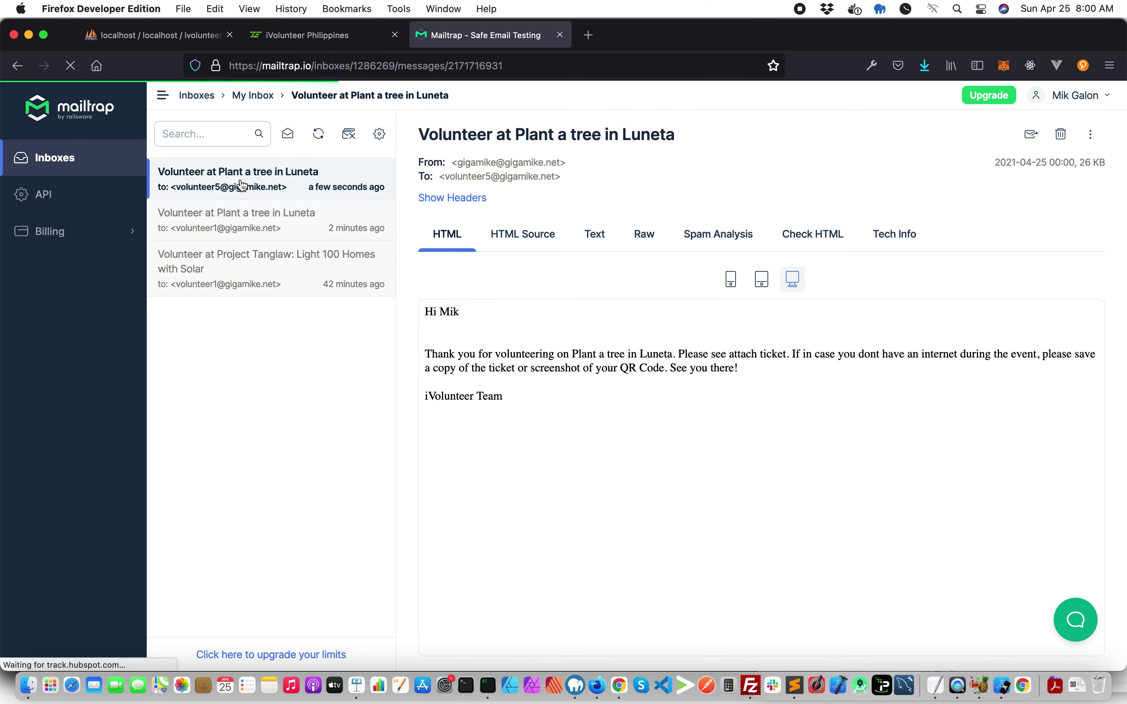
# - Open the 11.pdf QR ticket attached to the Luneta confirmation email in Firefox
pyautogui.click(1062, 182)
pyautogui.click(980, 201)
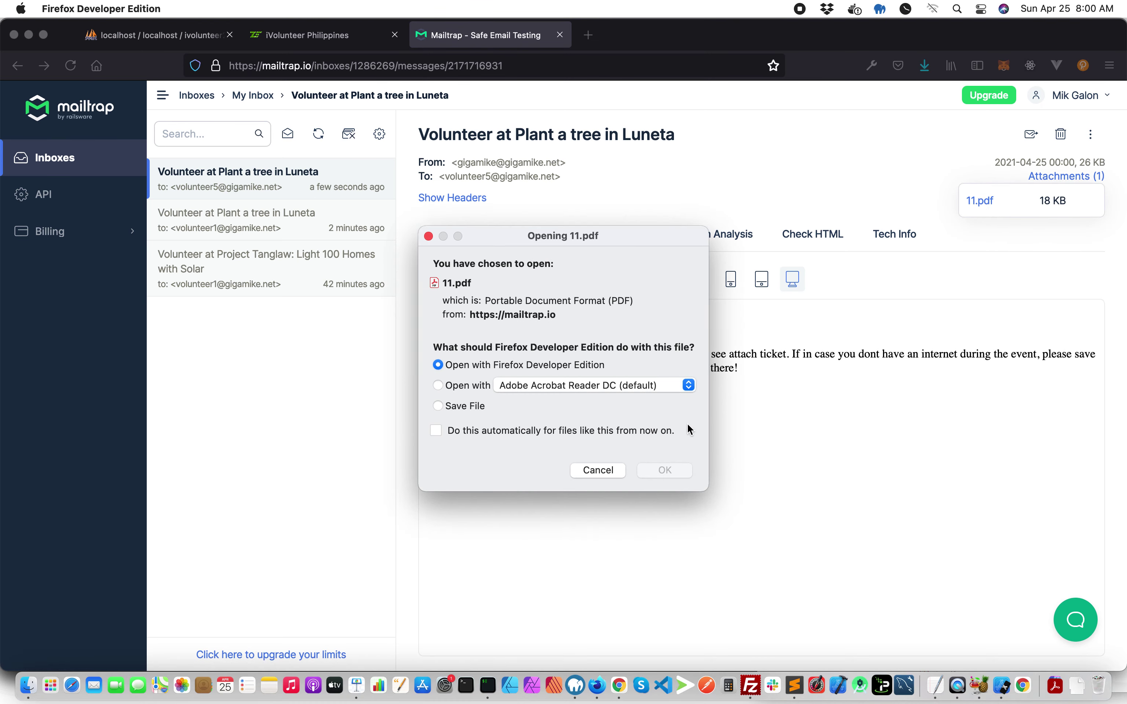
pyautogui.click(669, 470)
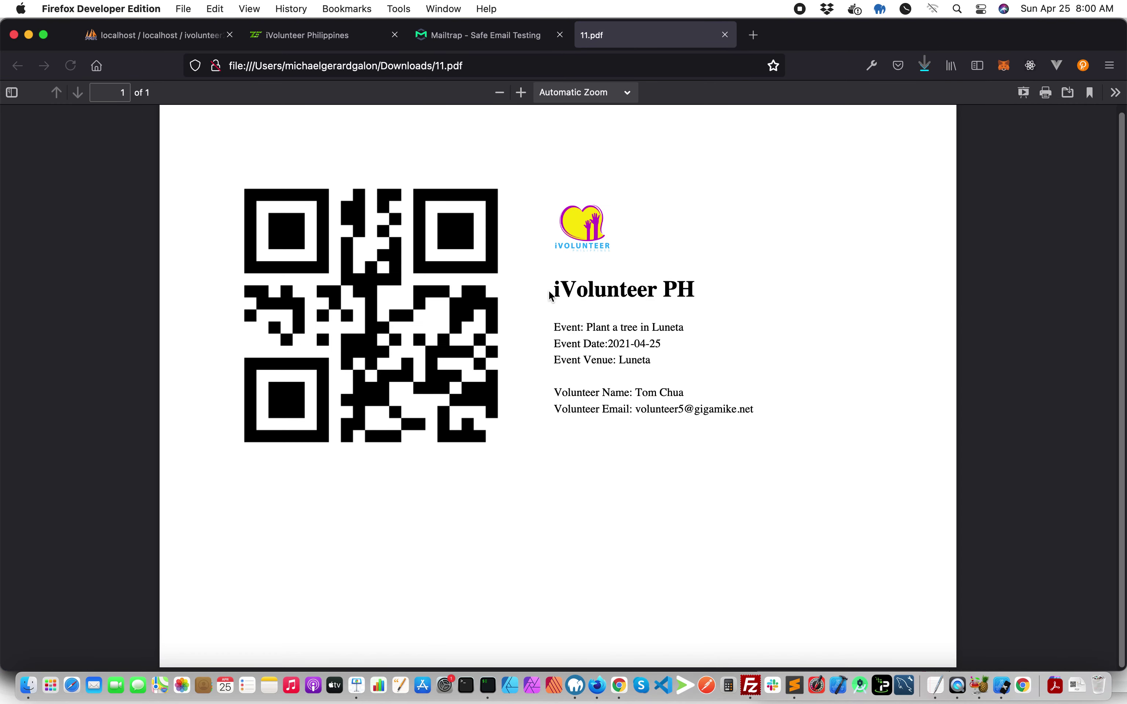
pyautogui.moveTo(551, 296); pyautogui.dragTo(688, 400)
pyautogui.click(689, 401)
# - Back in iVolunteer, log out the volunteer and sign in with the saved admin credentials
pyautogui.click(326, 35)
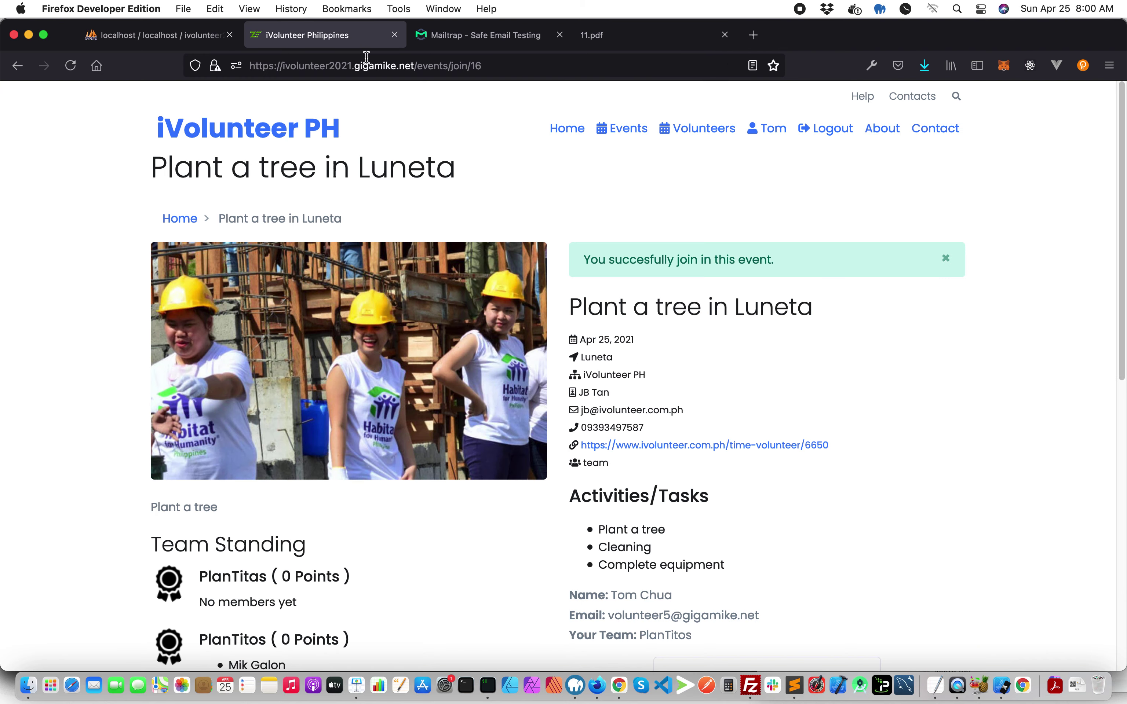
pyautogui.click(812, 132)
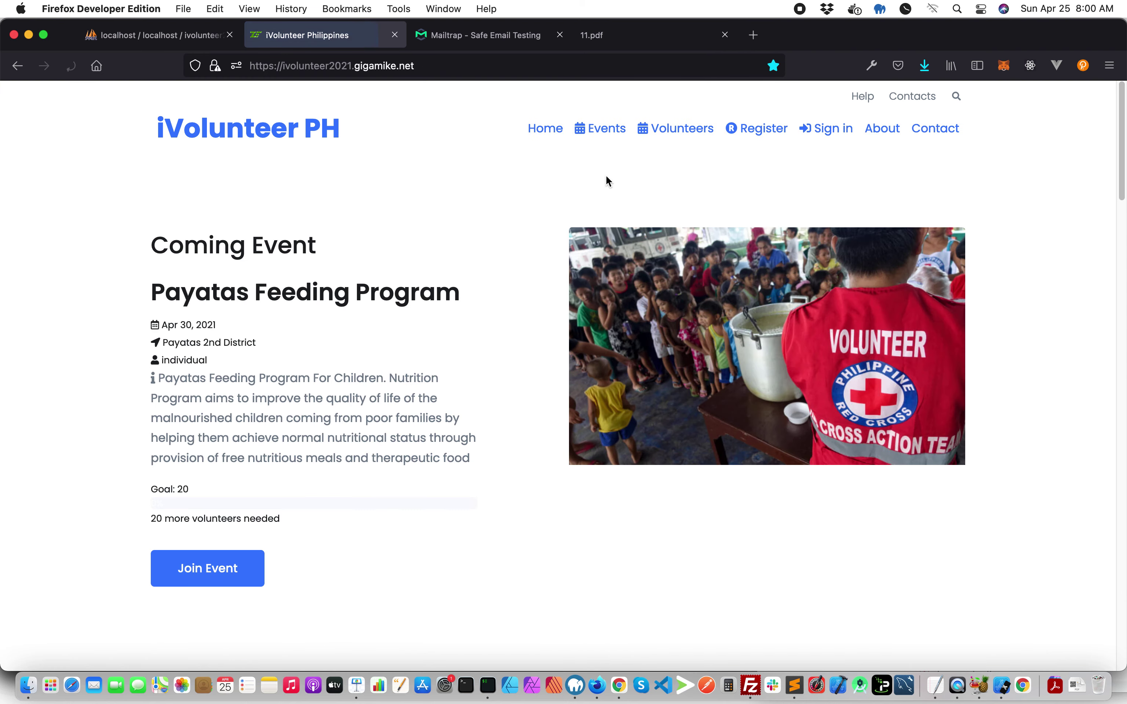
pyautogui.click(838, 138)
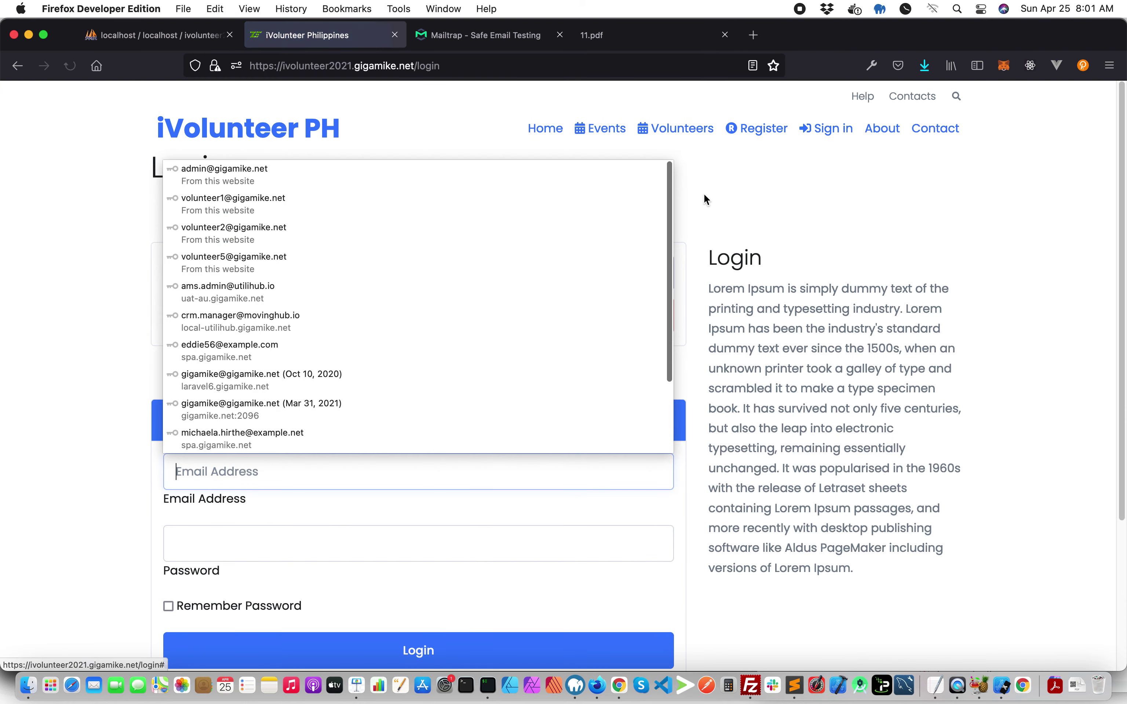
pyautogui.write('ad')
pyautogui.press('Down')
pyautogui.press('Return')
pyautogui.scroll(-5, 384, 483)
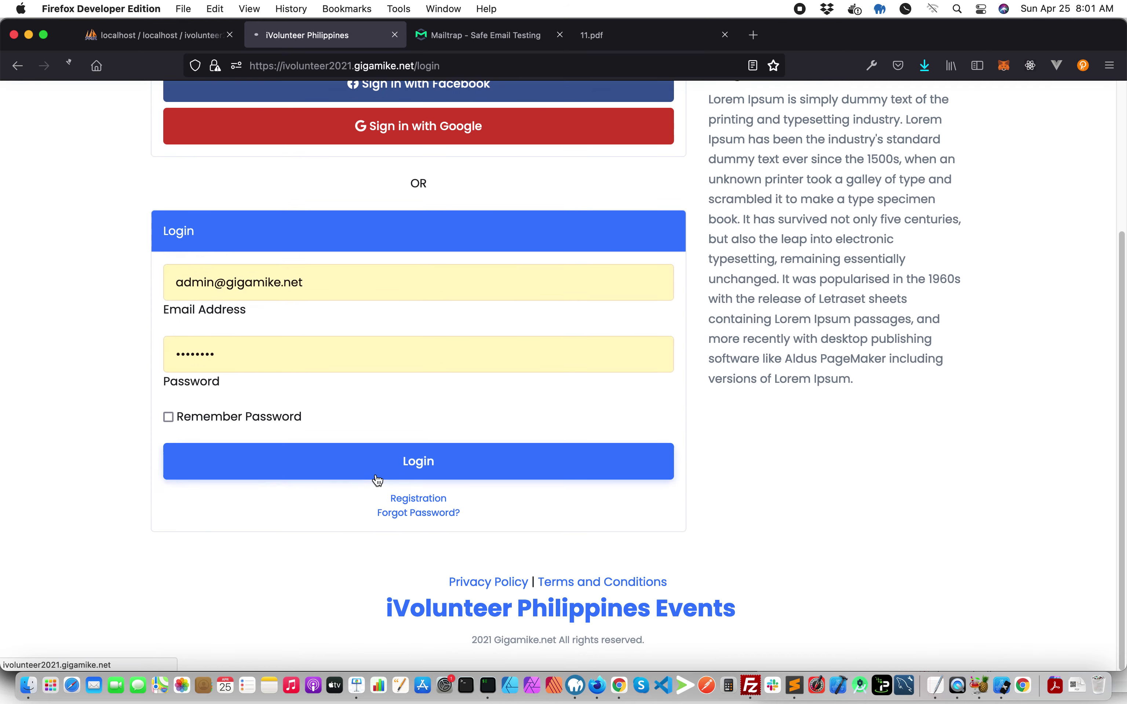
pyautogui.click(377, 473)
# - Scan volunteer QR codes in Attendance for Plant a tree in Luneta, then return to Events
pyautogui.click(84, 183)
pyautogui.scroll(-3, 239, 289)
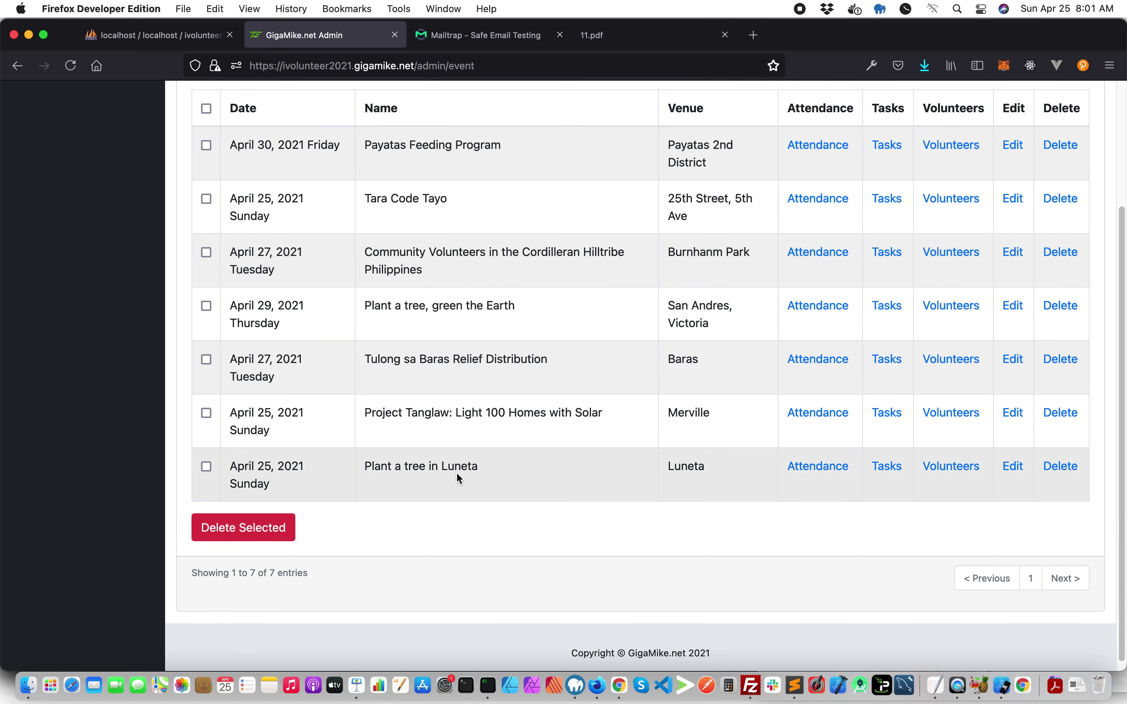
pyautogui.click(791, 467)
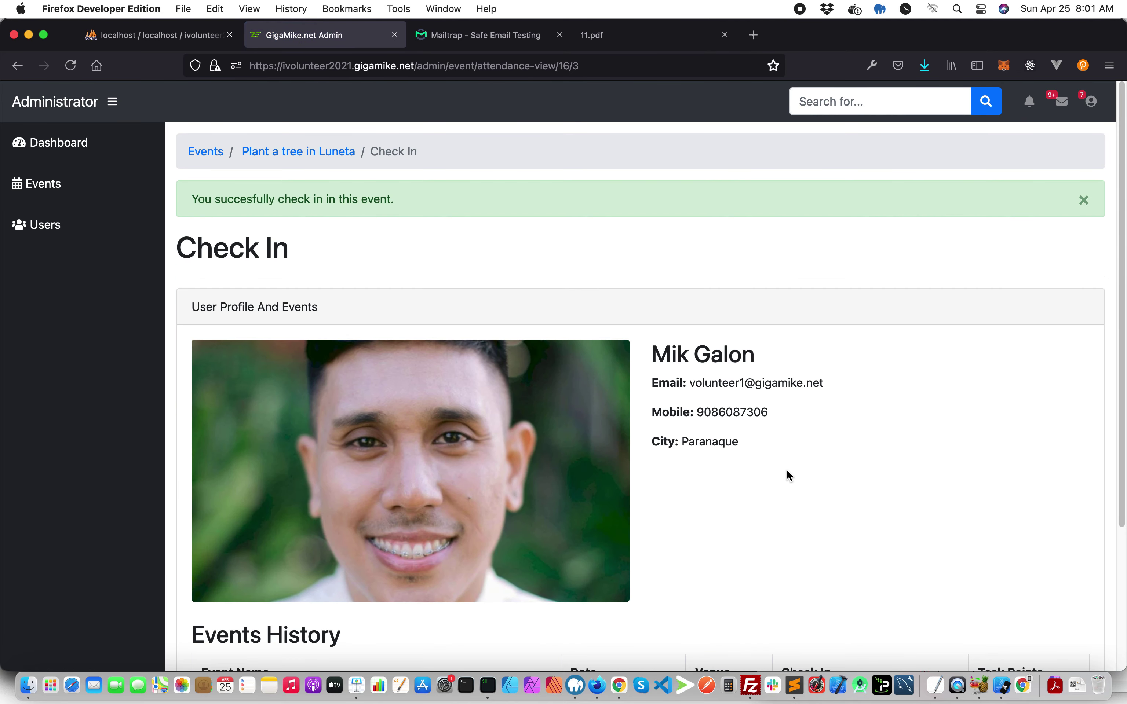
pyautogui.scroll(-5, 433, 296)
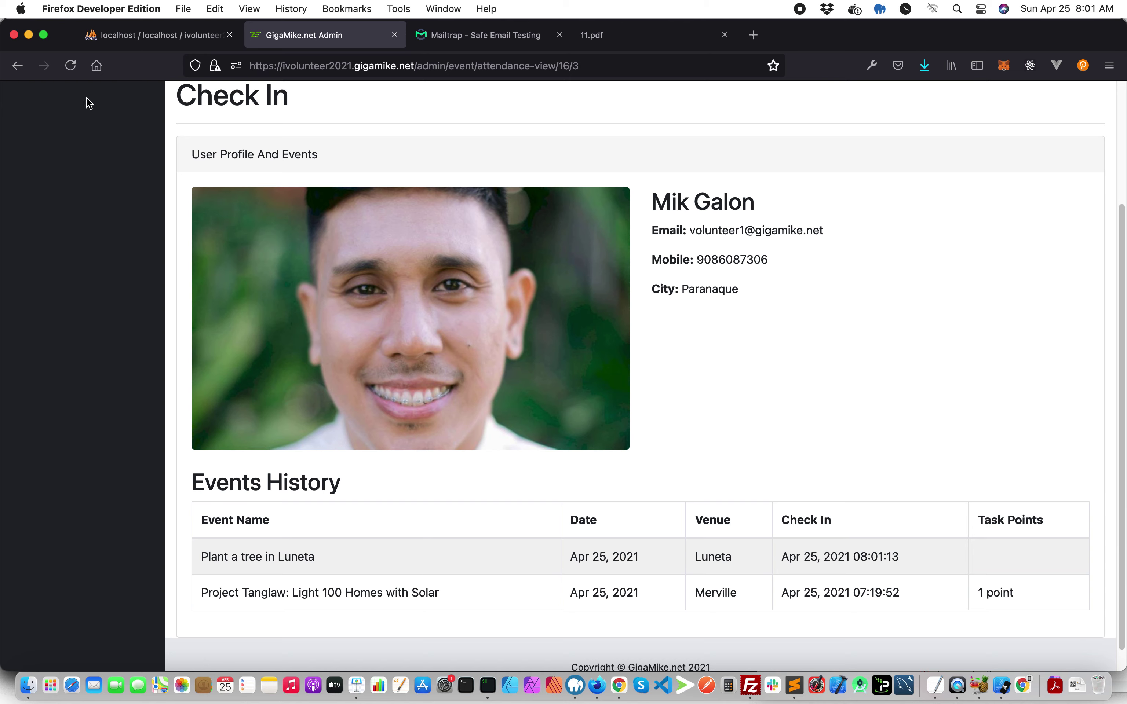
pyautogui.click(19, 67)
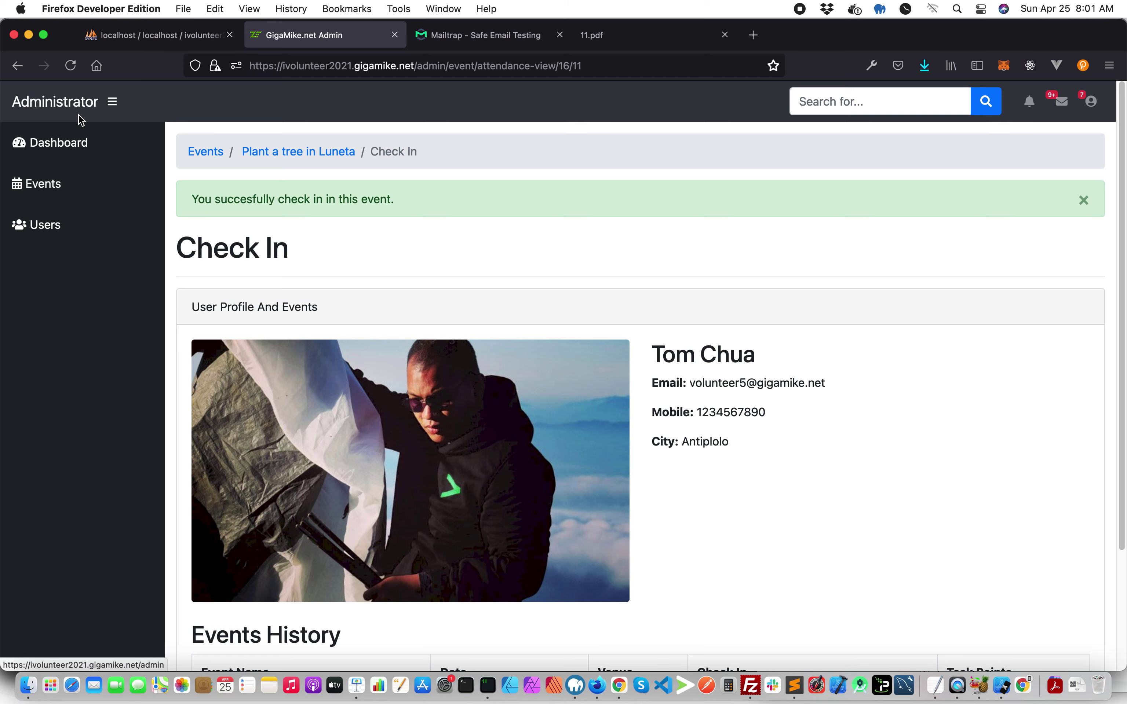
pyautogui.moveTo(171, 242); pyautogui.dragTo(328, 256)
pyautogui.scroll(-3, 328, 256)
pyautogui.scroll(3, 327, 264)
pyautogui.click(209, 163)
pyautogui.click(209, 163)
pyautogui.scroll(-4, 536, 326)
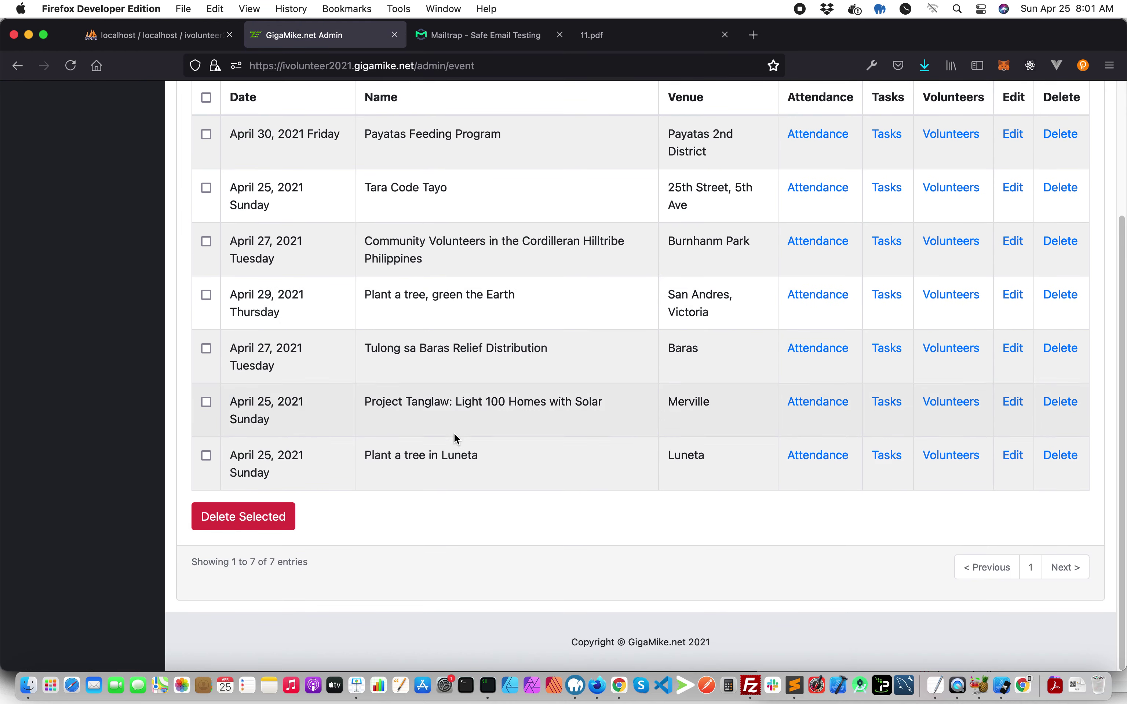
# - In Luneta task tracking, keep 'Plant a tree (1 point)' and scan the volunteer's QR code
pyautogui.click(888, 456)
pyautogui.click(579, 199)
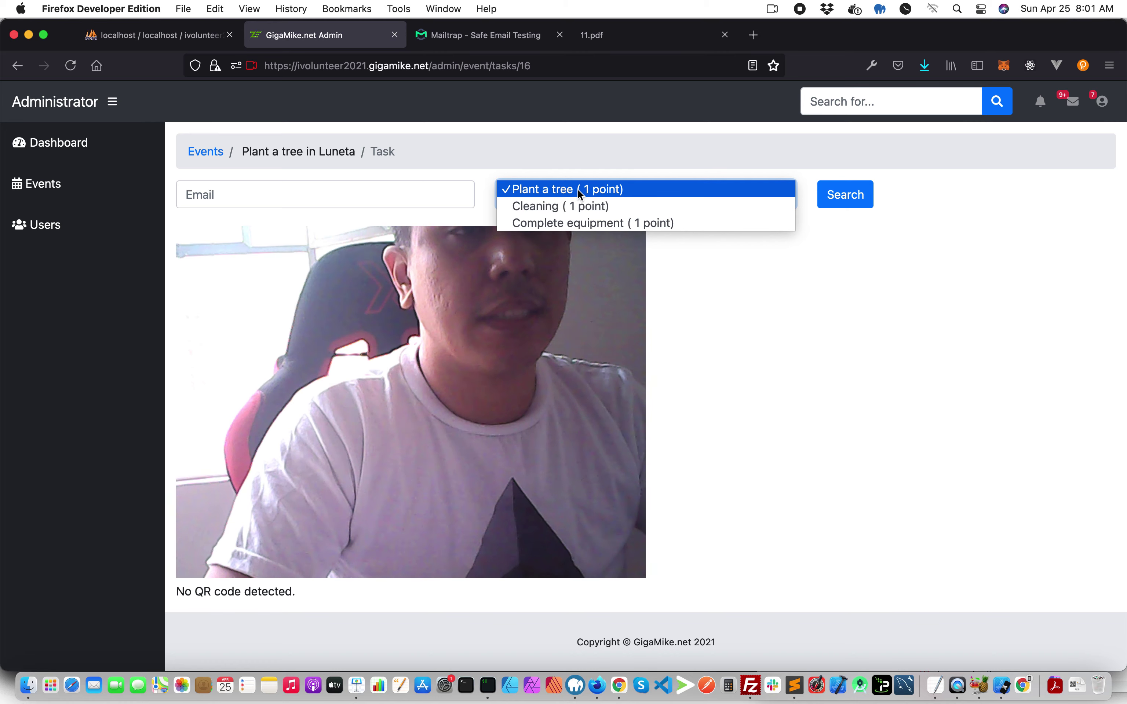
pyautogui.click(577, 189)
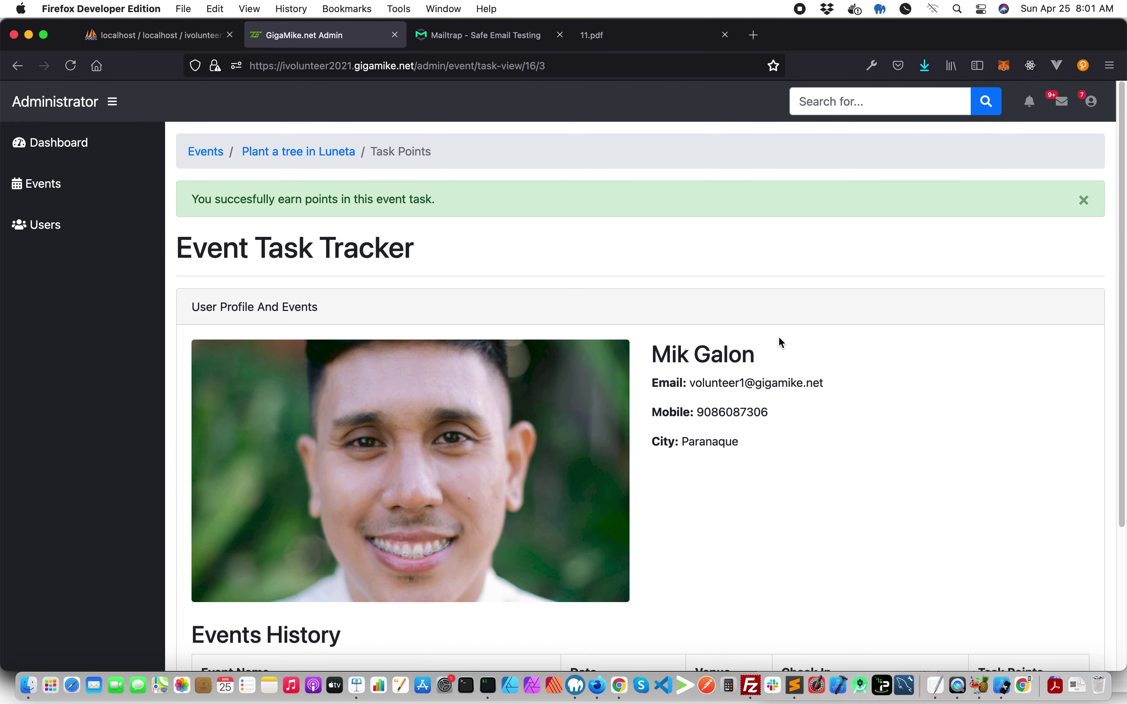
pyautogui.moveTo(469, 254); pyautogui.dragTo(171, 245)
pyautogui.scroll(-4, 663, 337)
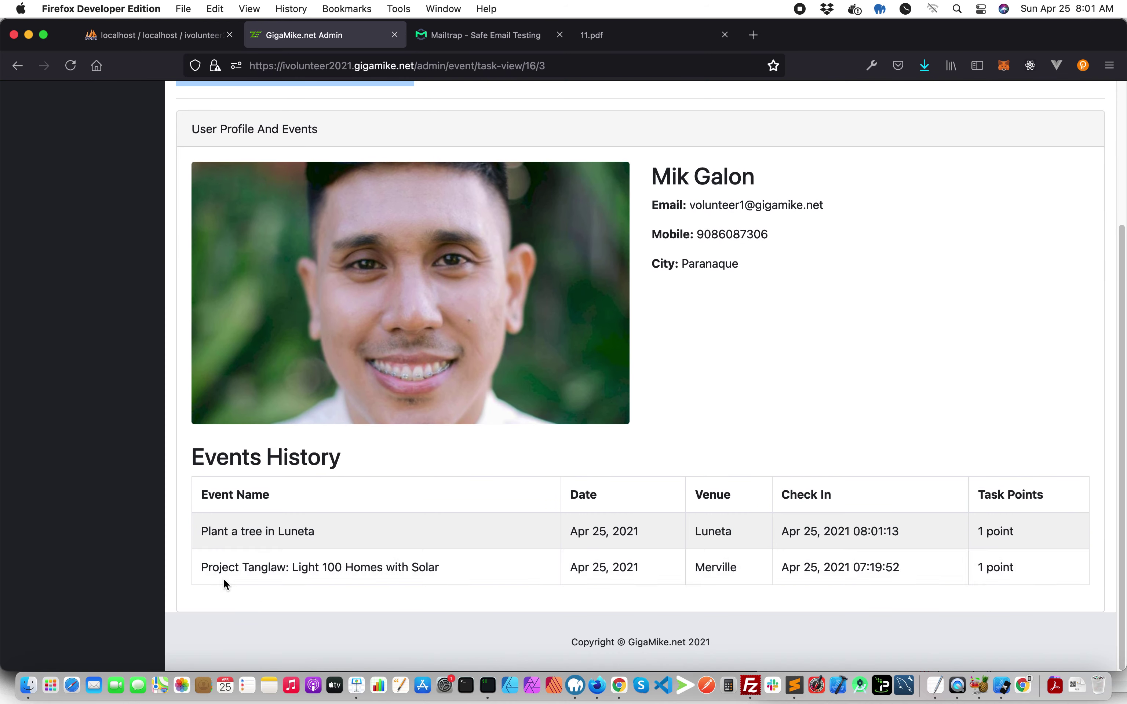
# - Verify the Luneta history row shows 1 point earned, then log out of admin
pyautogui.moveTo(199, 535); pyautogui.dragTo(852, 541)
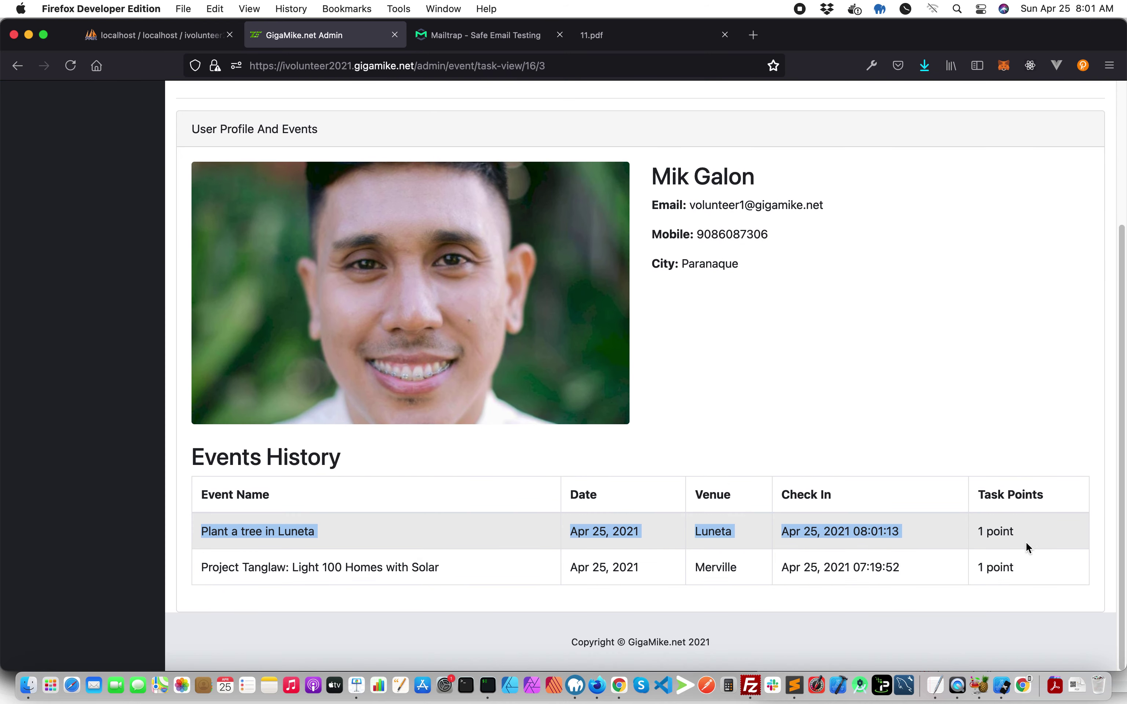
pyautogui.moveTo(1028, 547); pyautogui.dragTo(948, 539)
pyautogui.scroll(5, 702, 304)
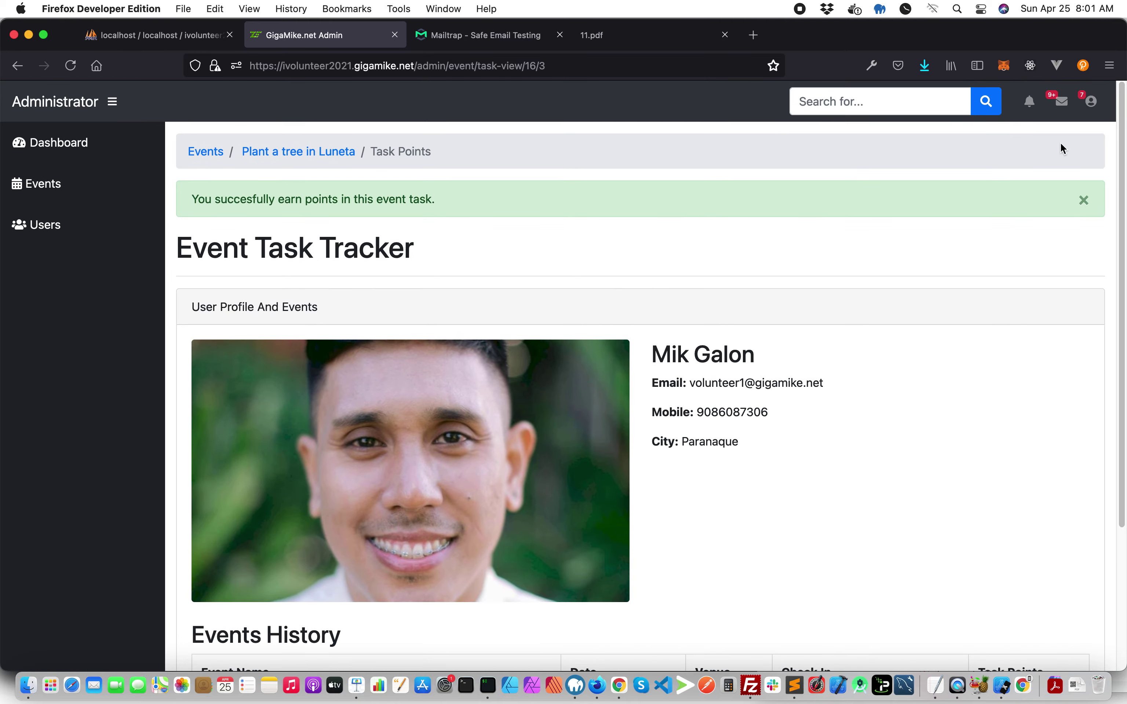
pyautogui.click(1090, 101)
pyautogui.click(1035, 188)
# - Confirm the admin logout and open the public Plant a tree in Luneta event
pyautogui.click(699, 232)
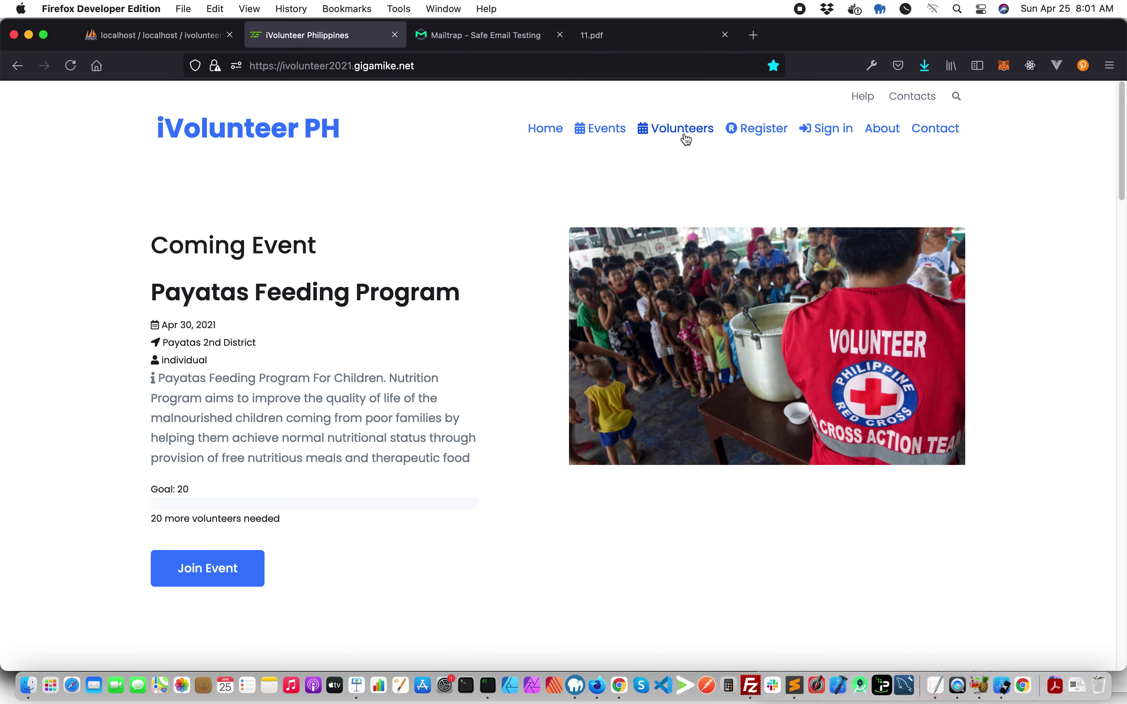
pyautogui.click(601, 133)
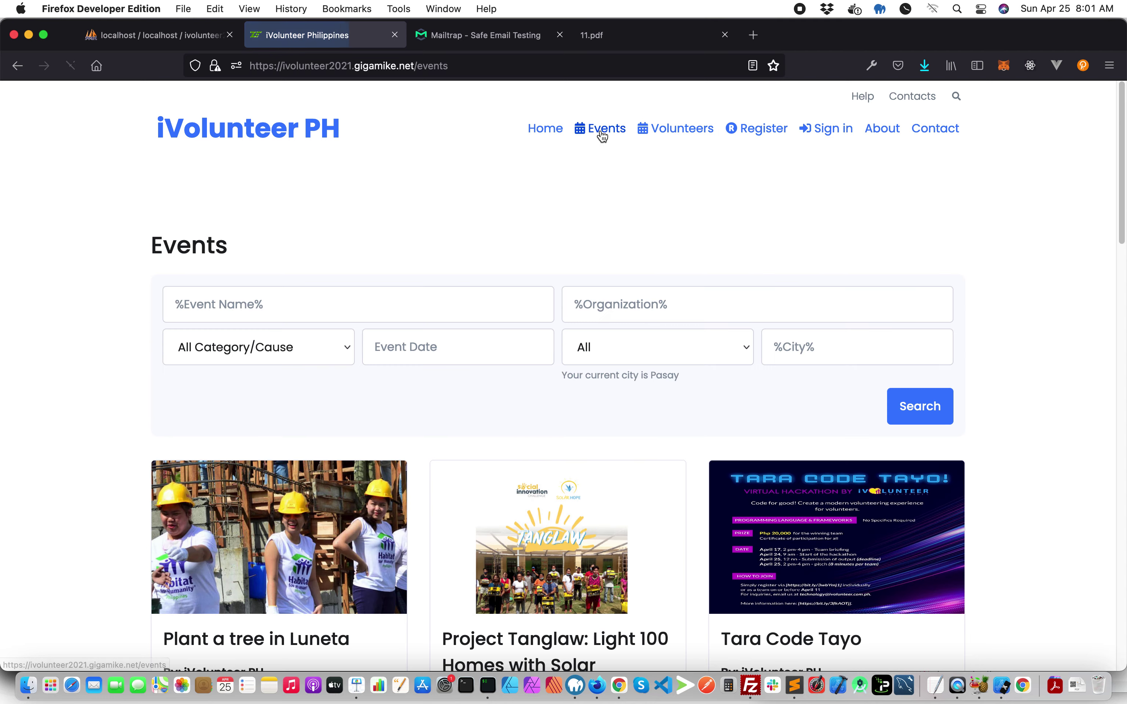
pyautogui.scroll(-5, 418, 327)
pyautogui.click(287, 432)
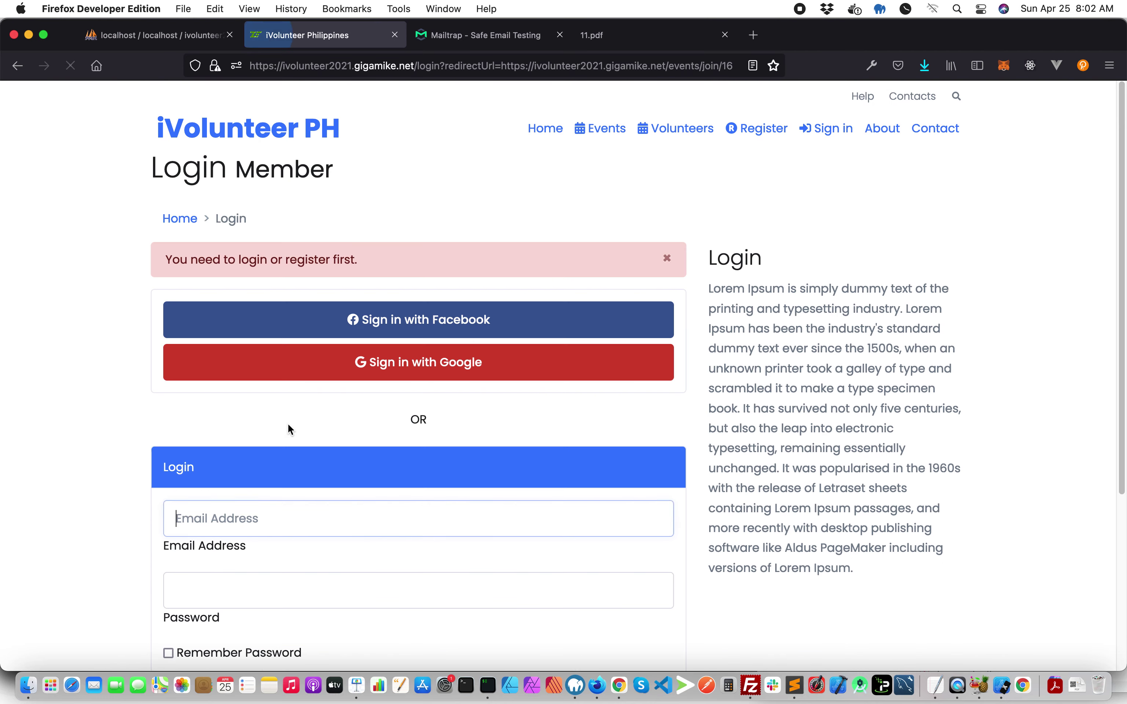
# - Sign in with the saved volunteer login and view the PlanTitos team standings
pyautogui.write('vol')
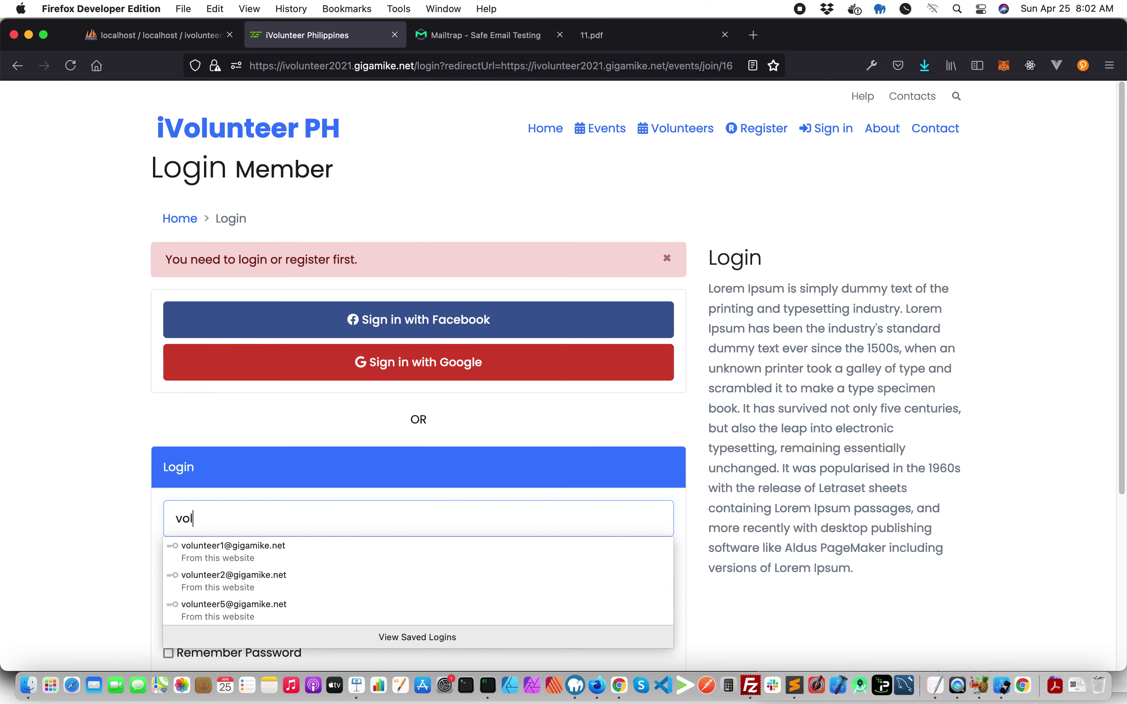
pyautogui.click(259, 552)
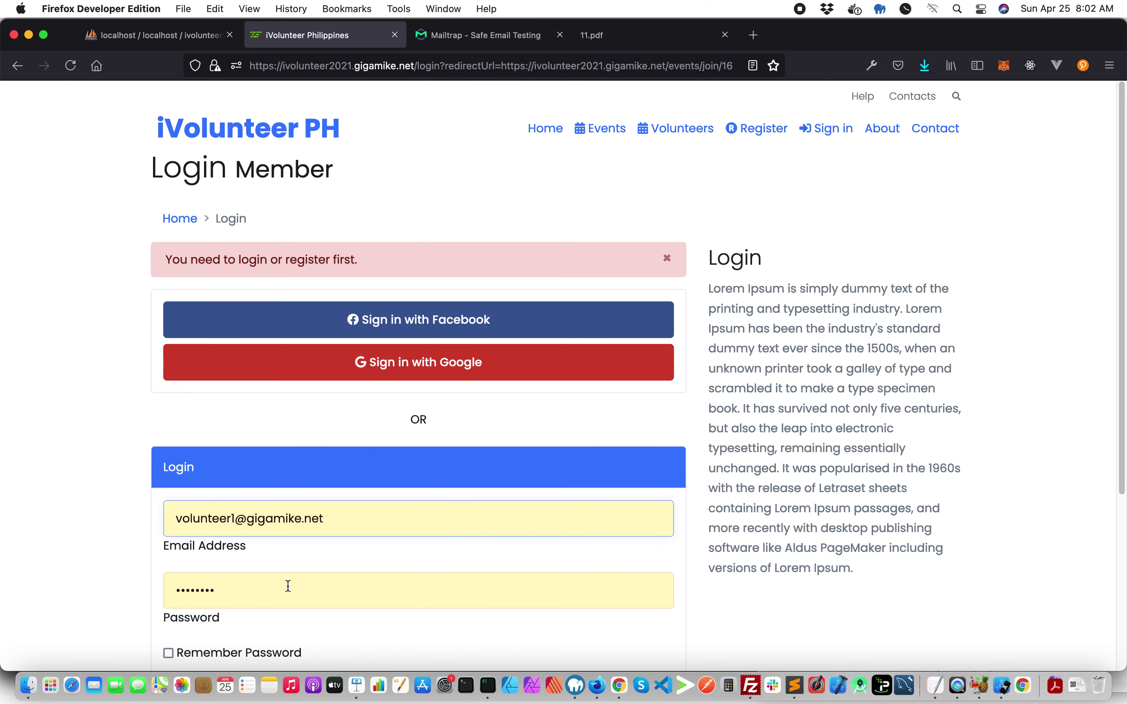
pyautogui.scroll(-3, 302, 594)
pyautogui.click(338, 565)
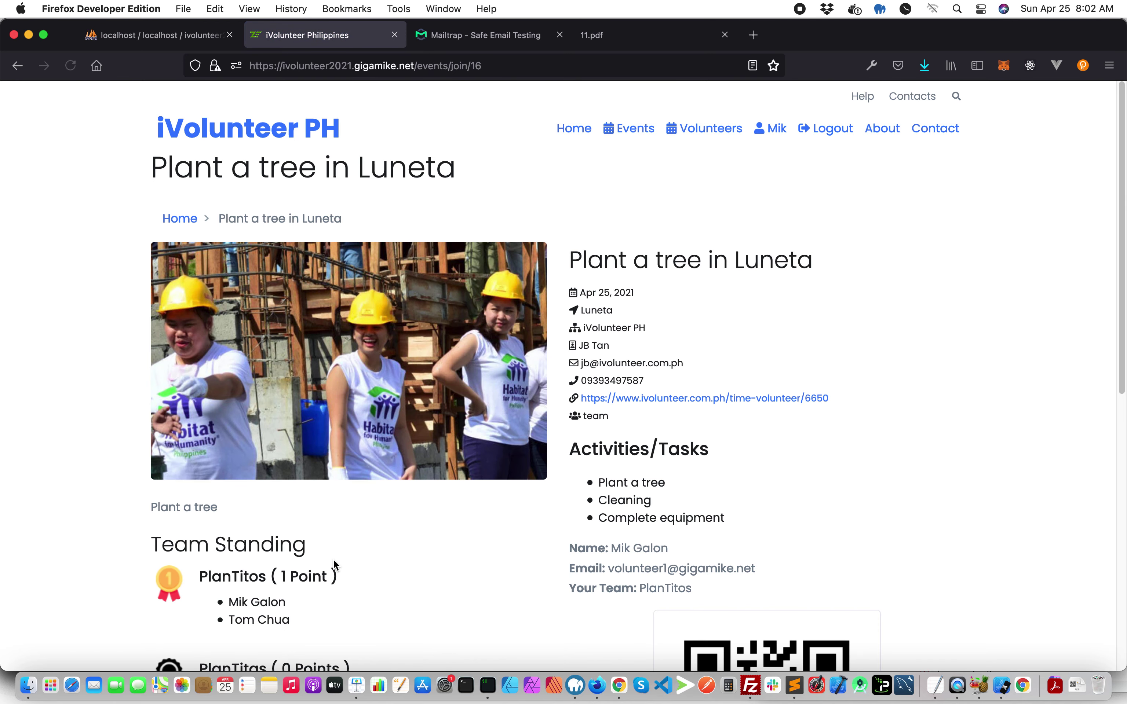
pyautogui.scroll(-5, 358, 453)
pyautogui.moveTo(168, 285); pyautogui.dragTo(229, 345)
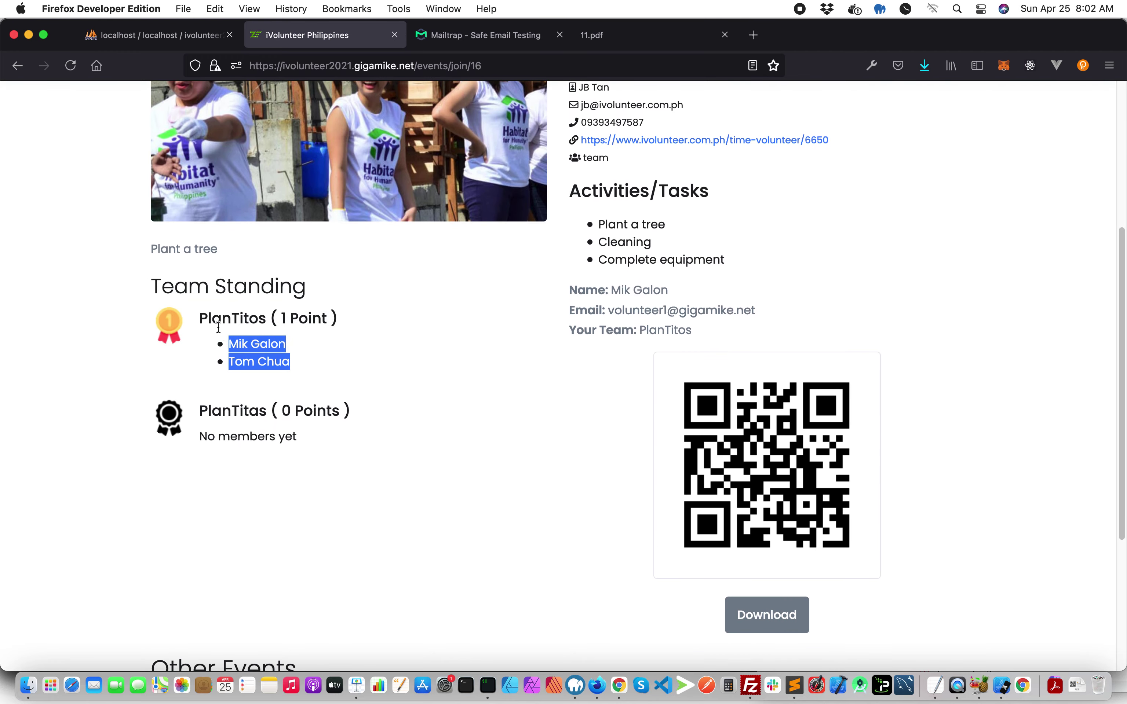
# - Browse Top Hero Volunteers for the volunteer's 2 points and last active date, then open their dashboard
pyautogui.click(391, 431)
pyautogui.scroll(6, 391, 431)
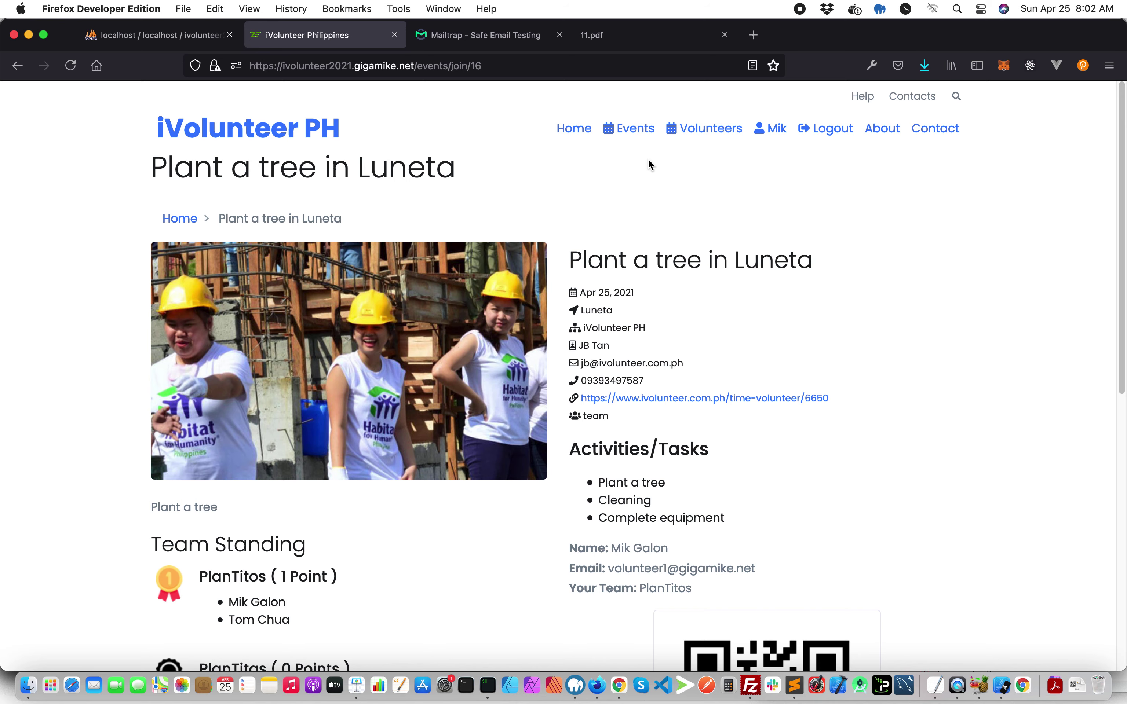
pyautogui.click(716, 137)
pyautogui.scroll(-5, 699, 376)
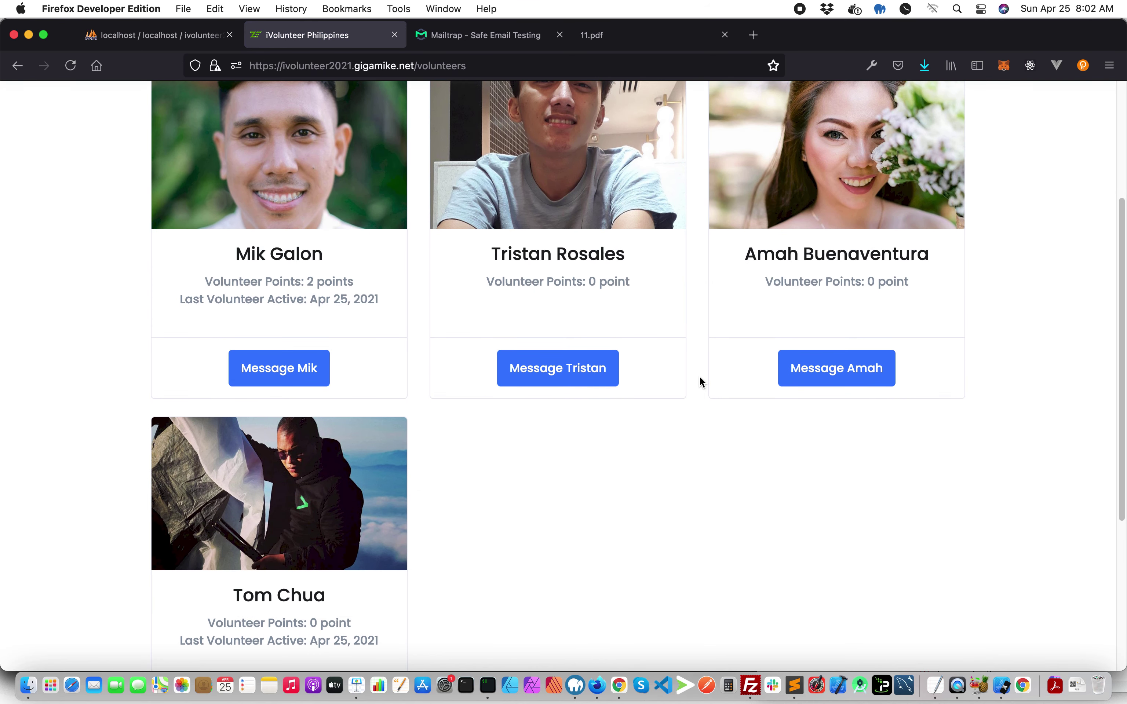
pyautogui.moveTo(237, 254); pyautogui.dragTo(354, 280)
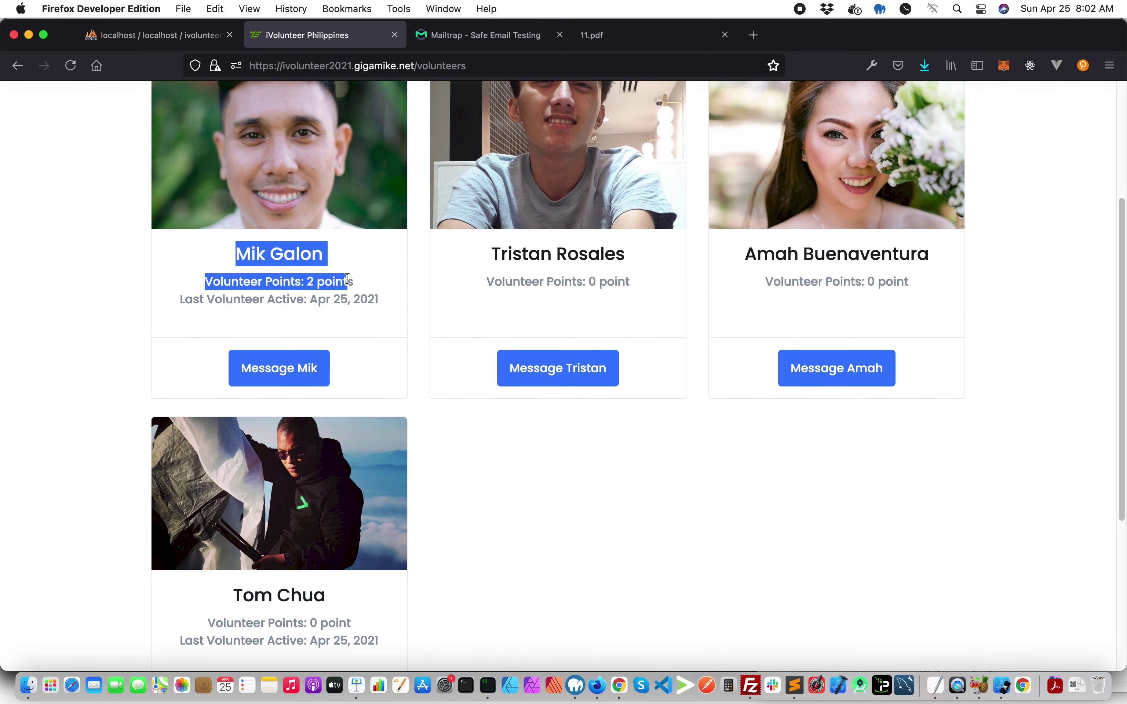
pyautogui.moveTo(180, 298); pyautogui.dragTo(378, 308)
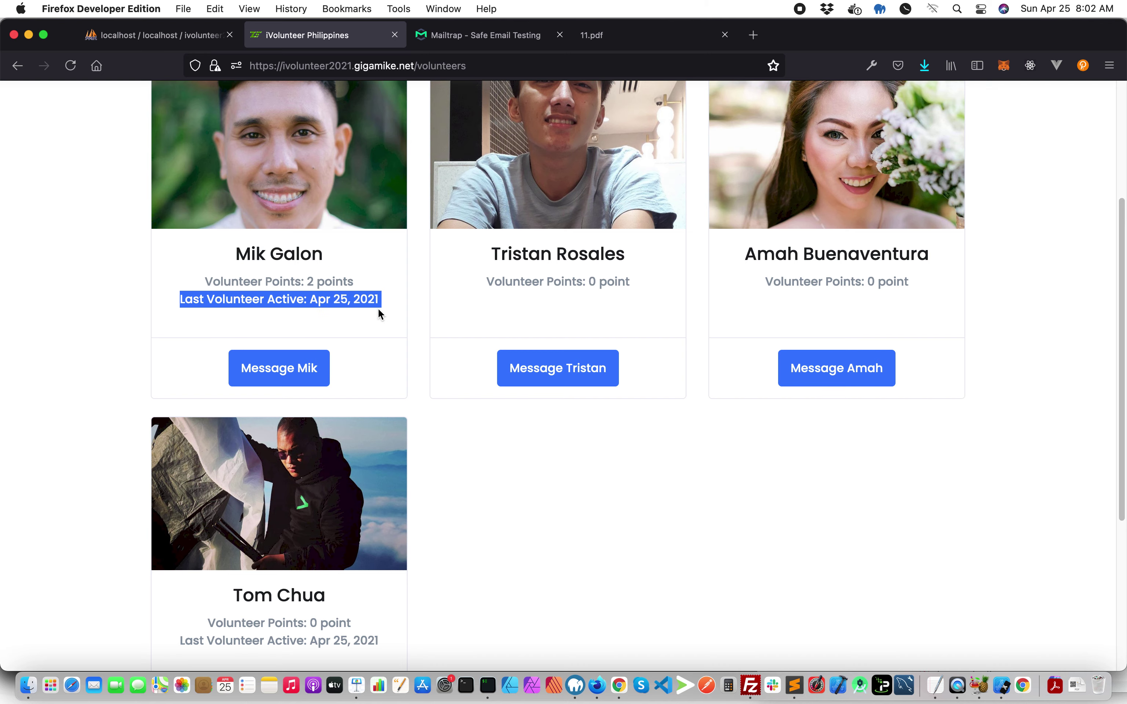
pyautogui.scroll(-2, 368, 313)
pyautogui.scroll(-2, 344, 461)
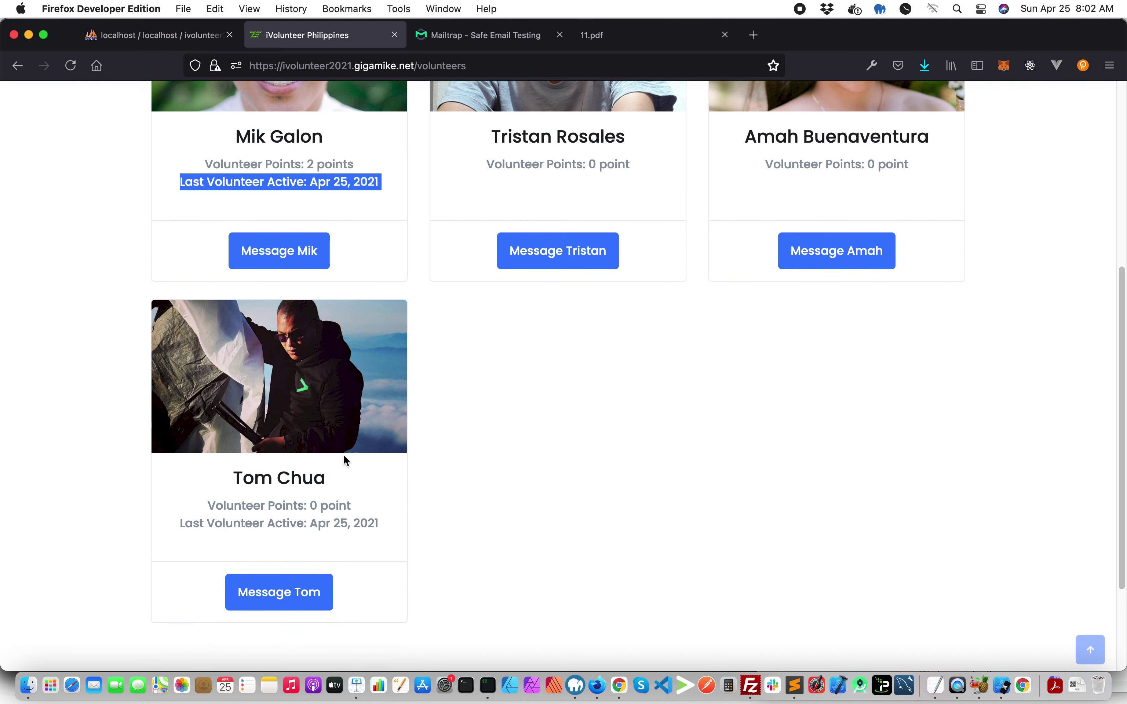
pyautogui.scroll(7, 254, 503)
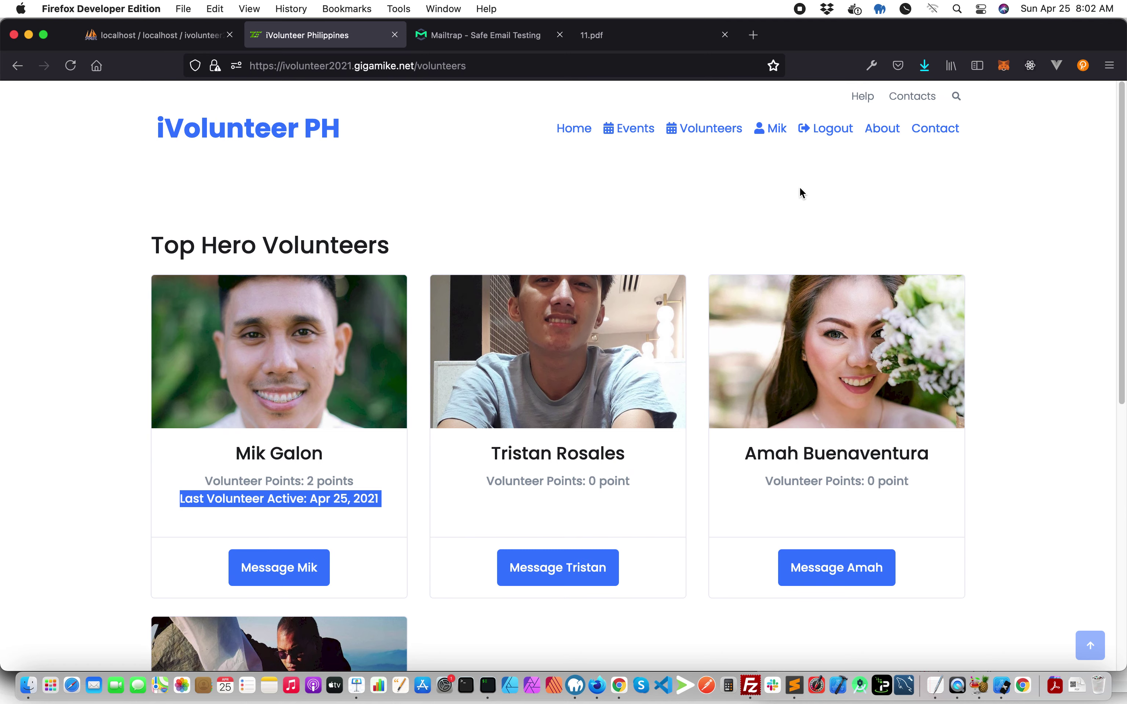
pyautogui.click(772, 131)
# - Download the Luneta certificate under My Certificate and open it as document-2.pdf
pyautogui.moveTo(526, 410); pyautogui.dragTo(386, 409)
pyautogui.click(800, 413)
pyautogui.click(873, 409)
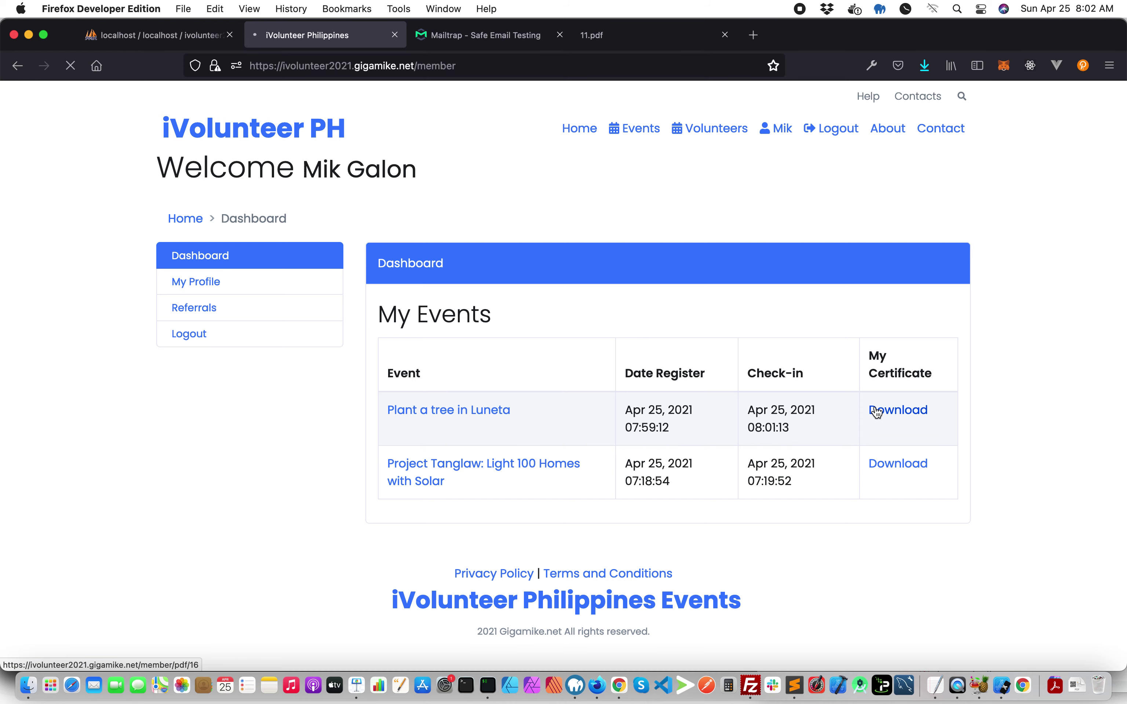
pyautogui.click(679, 471)
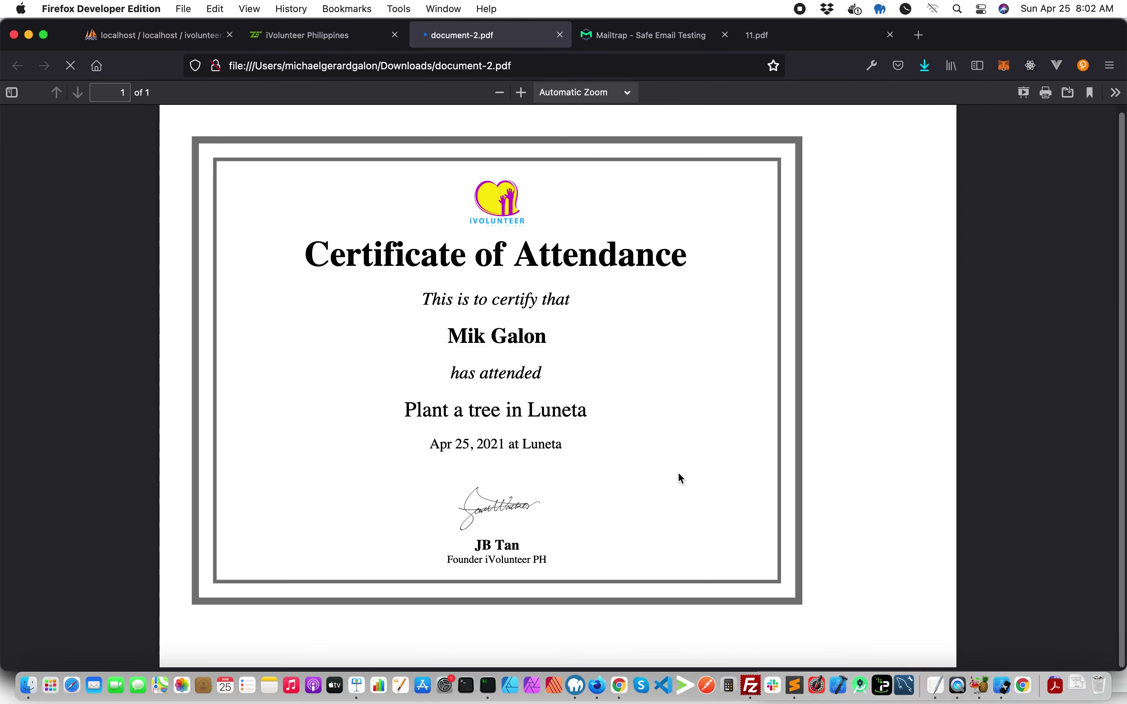